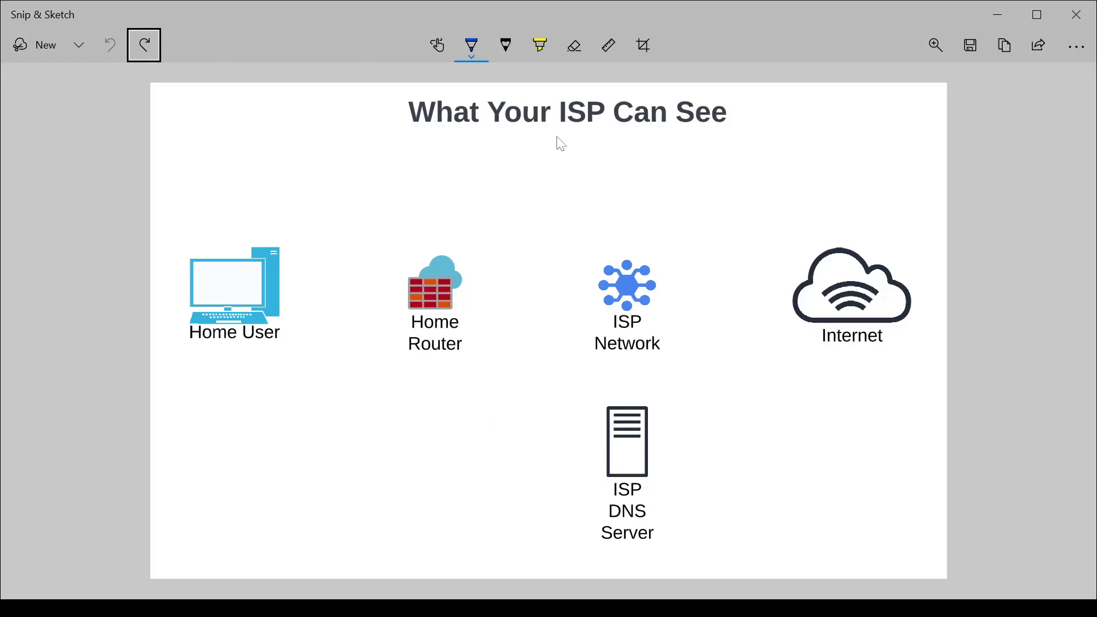
Underline ISP and ISP Network, and ink lines joining Home User, Router, ISP Network and Internet.
left_click_drag(556, 136, 622, 135)
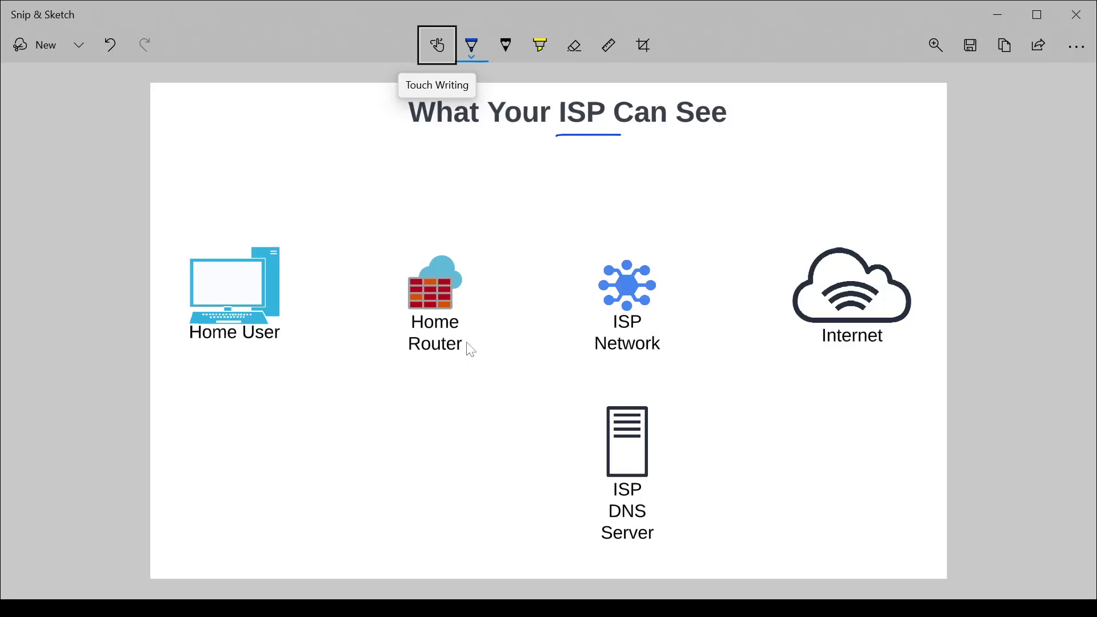
left_click_drag(393, 304, 305, 304)
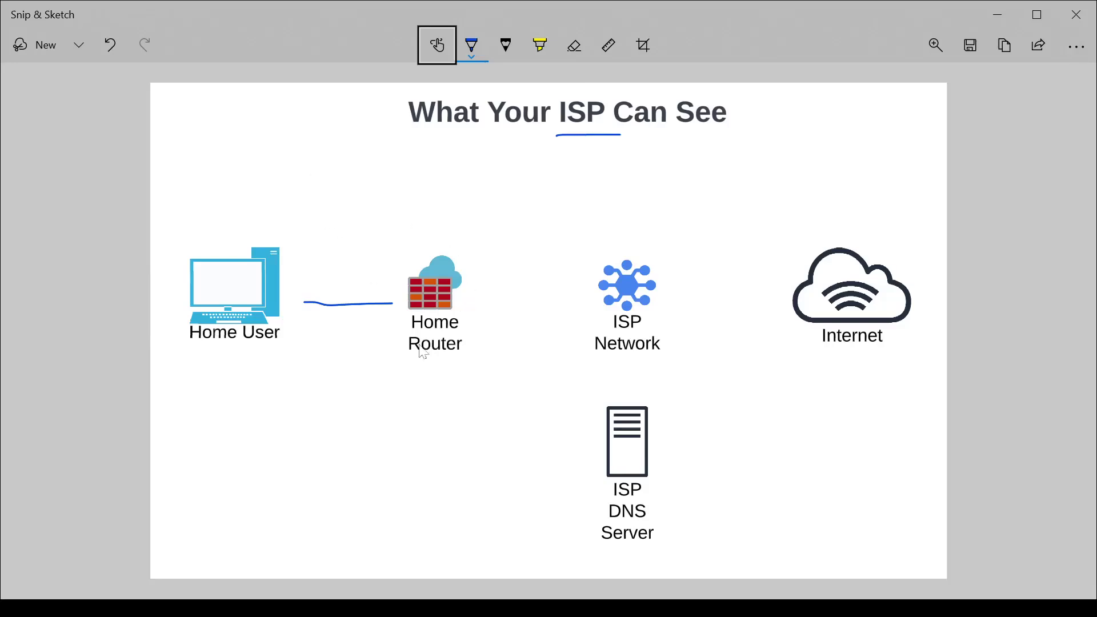
left_click_drag(472, 295, 570, 296)
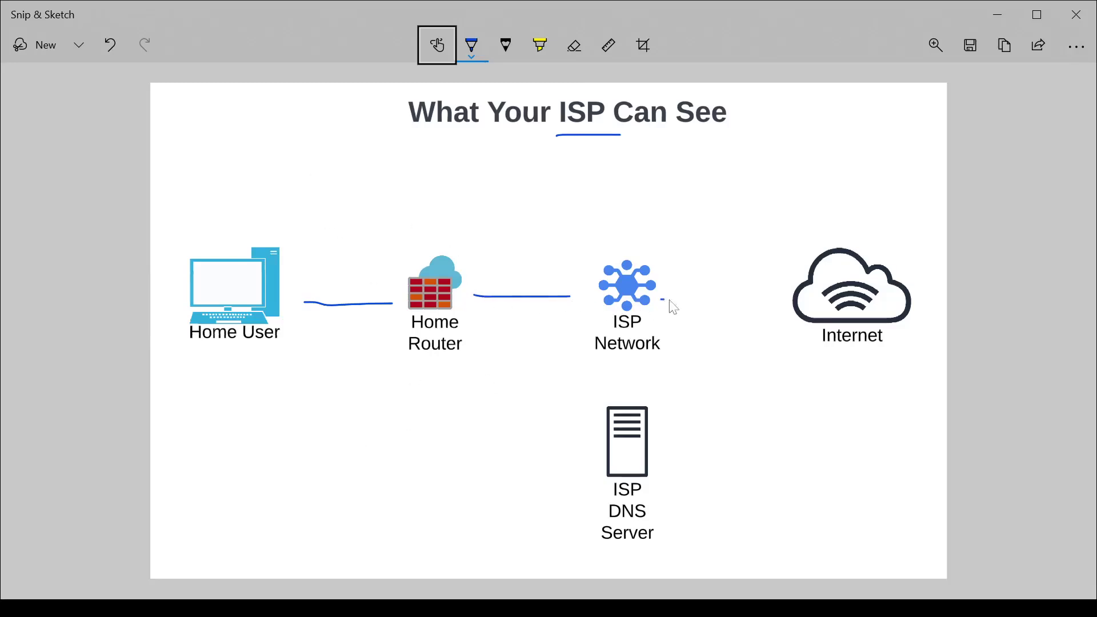
left_click_drag(662, 300, 785, 298)
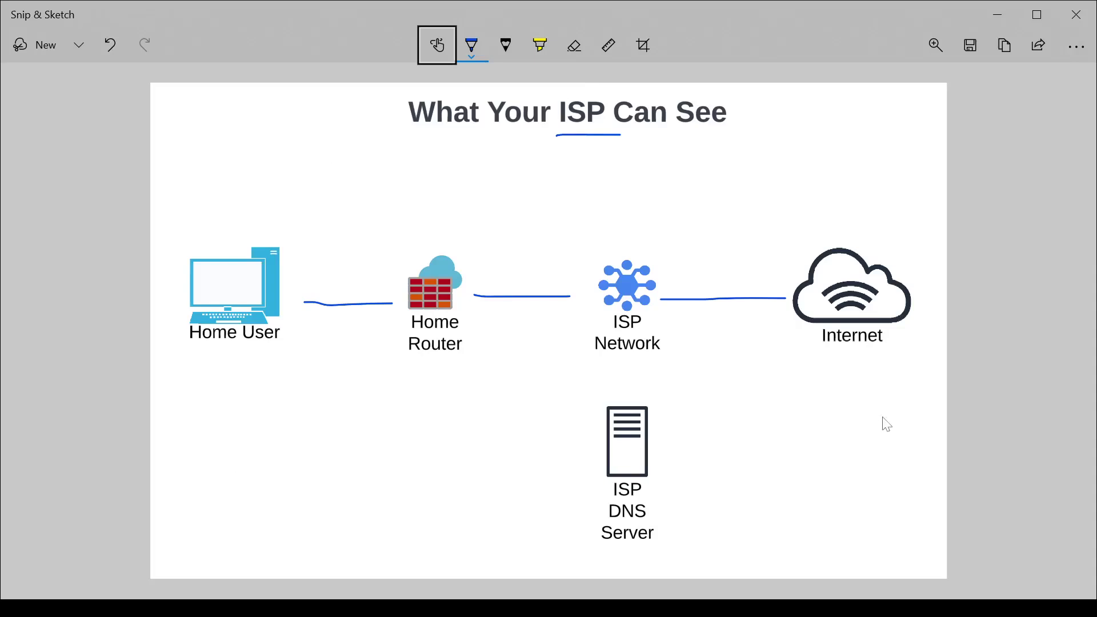
left_click_drag(596, 356, 677, 356)
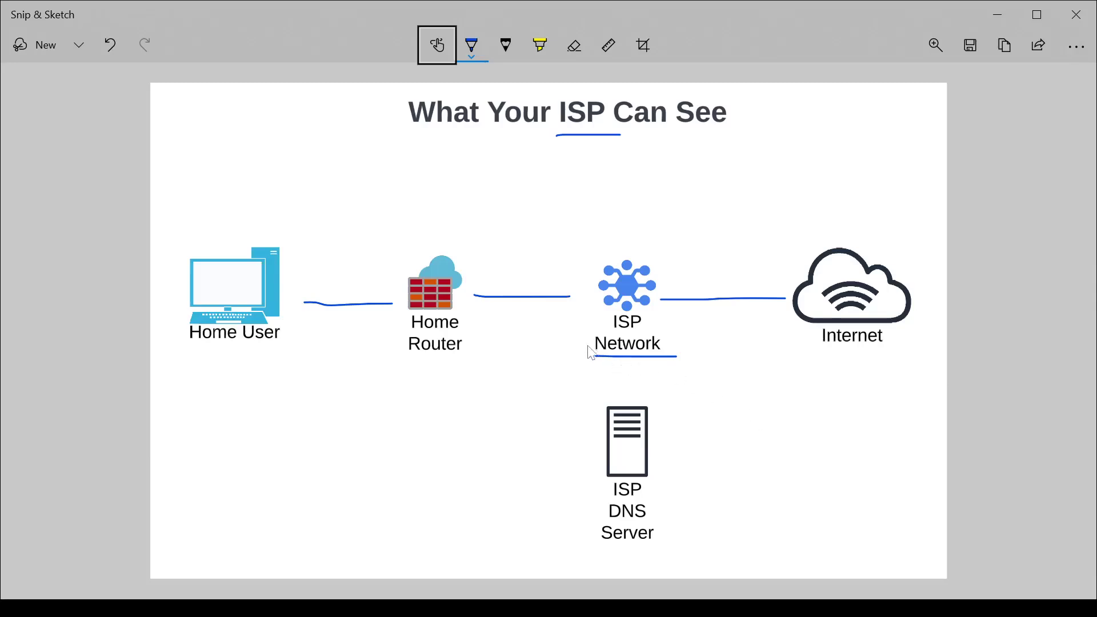
Draw two tunnel ovals on the Router–ISP line with a curved arrow rising above ISP Network.
left_click_drag(573, 283, 576, 286)
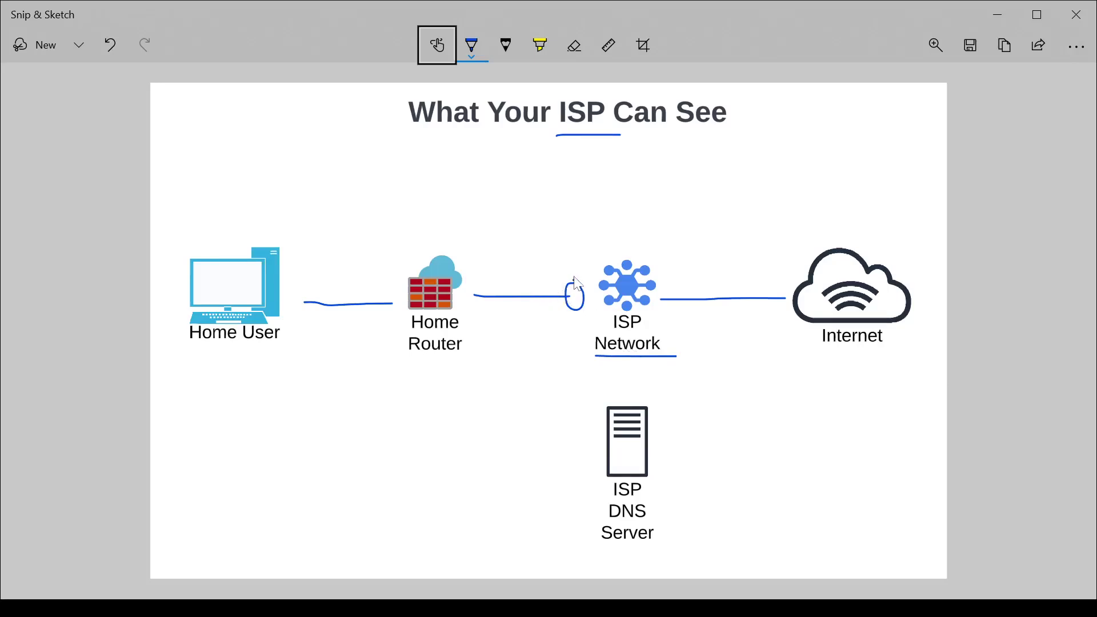
mouse_move(573, 277)
left_mouse_down()
mouse_move(587, 236)
mouse_move(609, 222)
left_mouse_up()
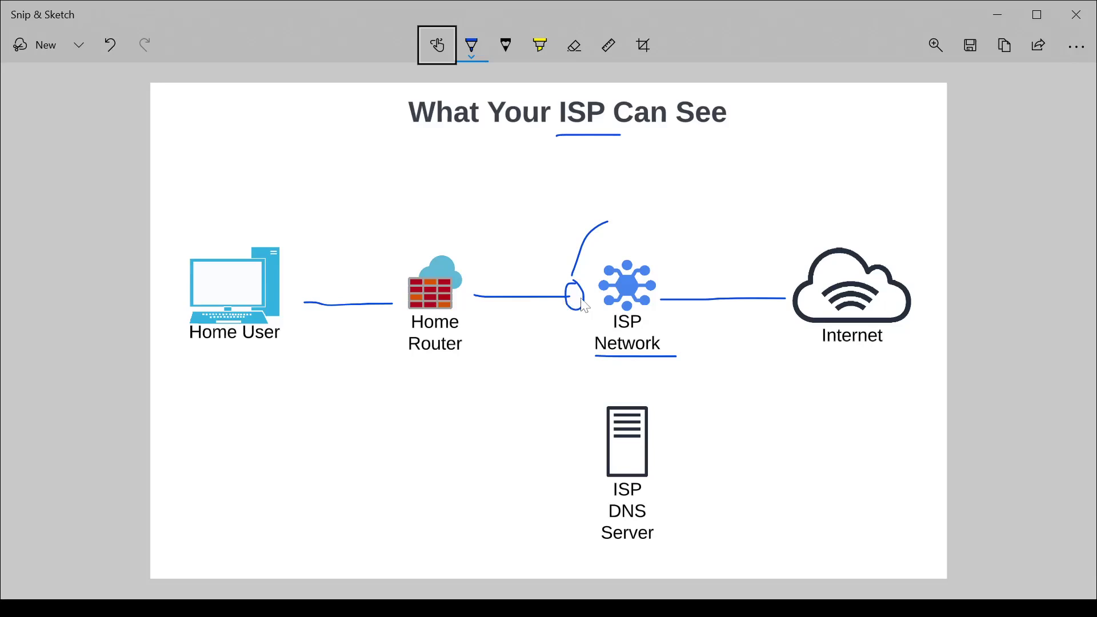
mouse_move(593, 220)
left_mouse_down()
mouse_move(612, 232)
mouse_move(621, 201)
left_mouse_up()
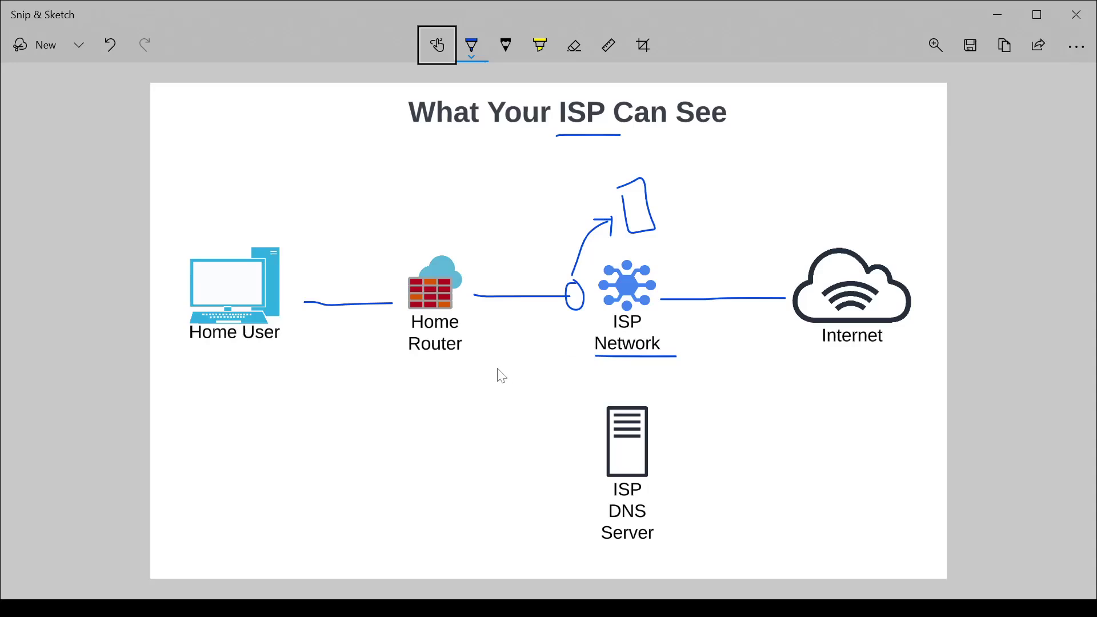
left_click_drag(500, 276, 507, 305)
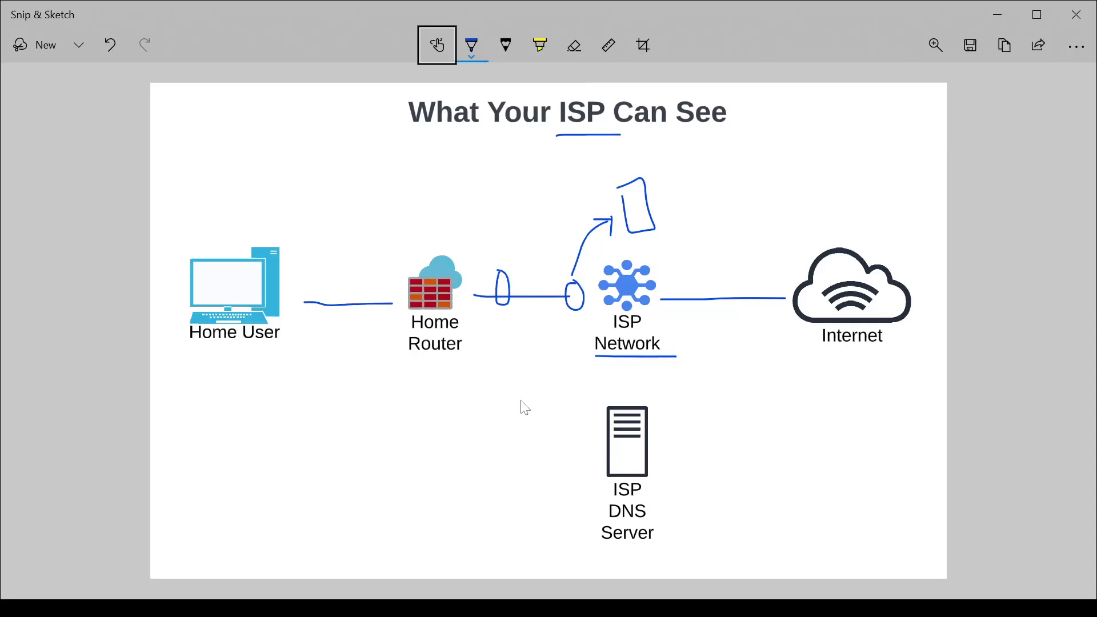
Handwrite '1. Where' and '2. What' below Home User, with a dash after Where.
left_click_drag(198, 381, 204, 422)
left_click(223, 429)
mouse_move(254, 387)
left_mouse_down()
mouse_move(288, 390)
mouse_move(315, 424)
mouse_move(348, 409)
mouse_move(377, 416)
left_mouse_up()
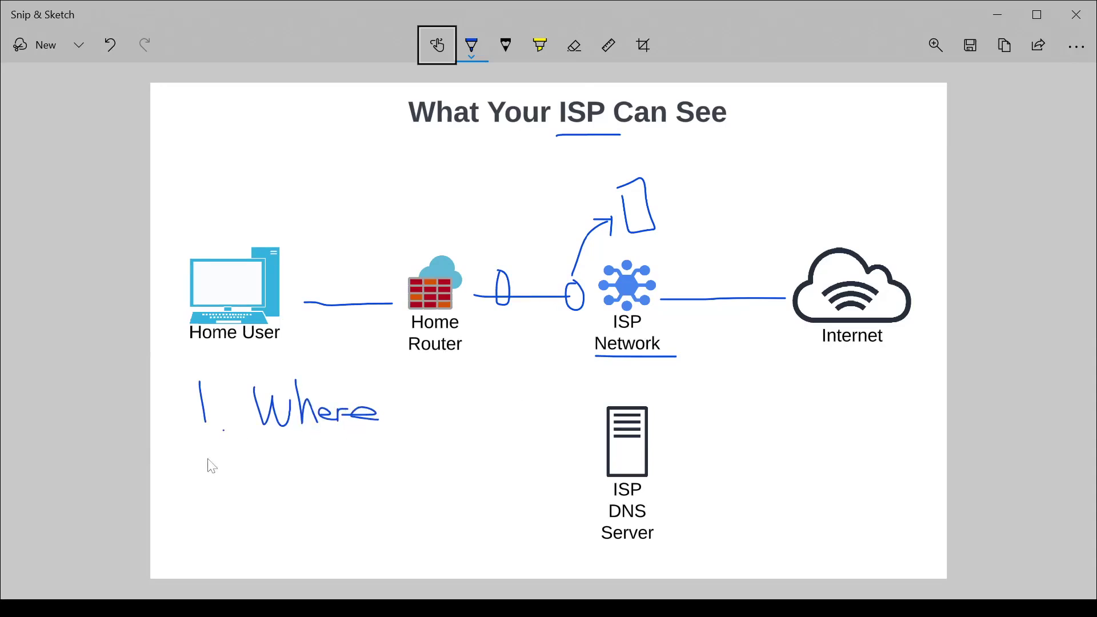
left_click_drag(198, 457, 230, 475)
left_click(285, 466)
left_click(254, 474)
mouse_move(271, 446)
left_mouse_down()
mouse_move(289, 467)
mouse_move(306, 445)
mouse_move(330, 476)
mouse_move(341, 457)
mouse_move(358, 474)
left_mouse_up()
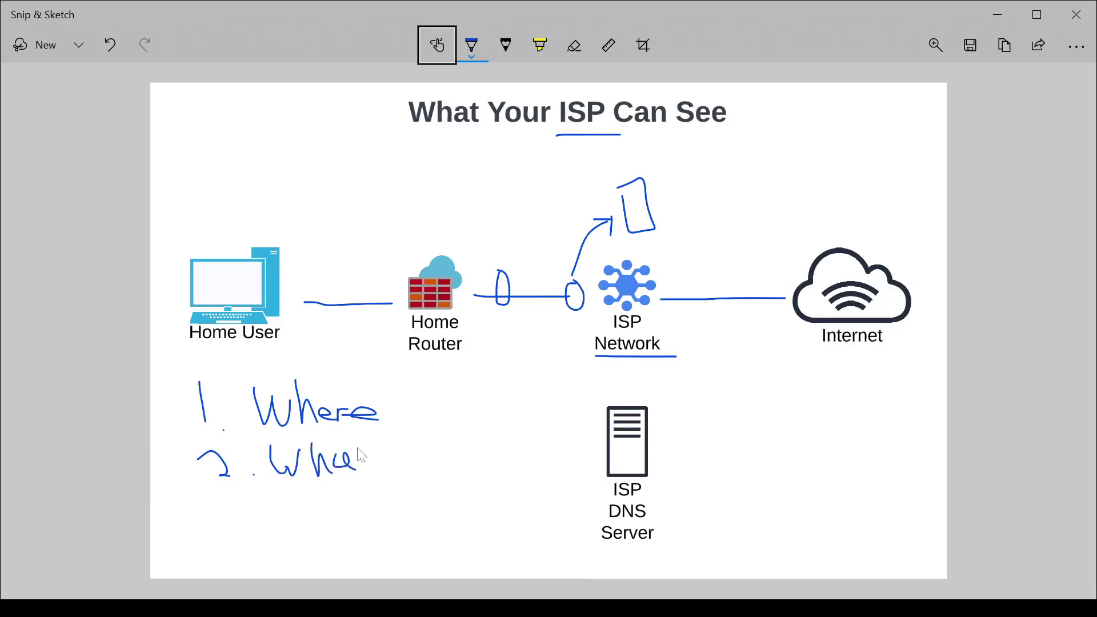
mouse_move(353, 429)
left_mouse_down()
mouse_move(358, 471)
mouse_move(393, 448)
left_mouse_up()
left_click_drag(402, 410, 409, 410)
Sketch three boxes below Internet, start a P in the right one, and link it to the cloud.
mouse_move(815, 379)
left_mouse_down()
mouse_move(857, 397)
mouse_move(822, 378)
left_mouse_up()
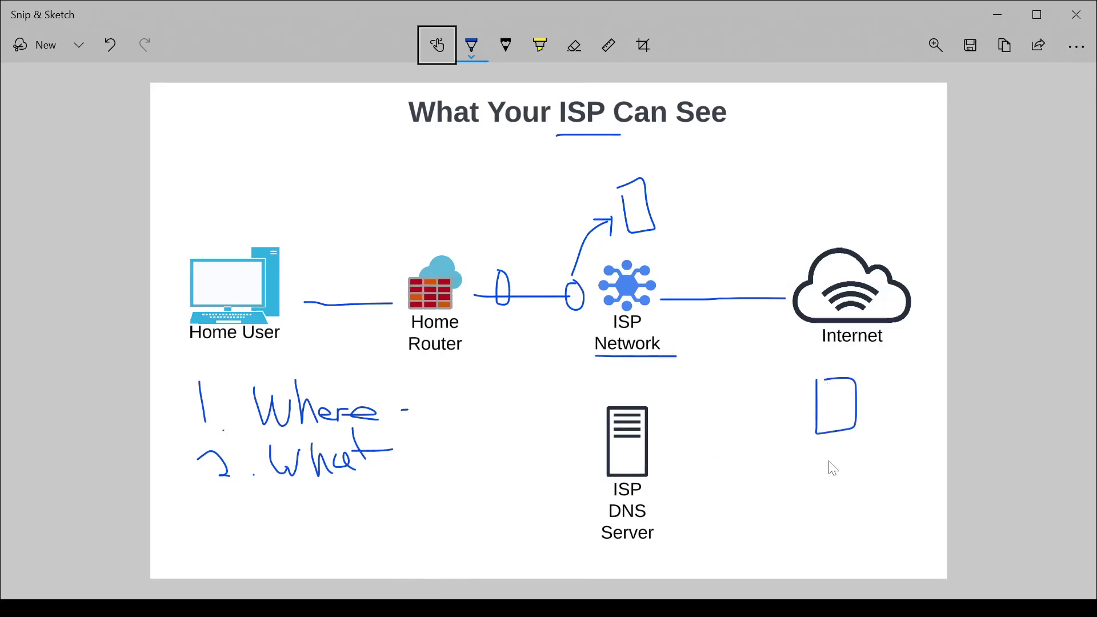
mouse_move(808, 470)
left_mouse_down()
mouse_move(811, 509)
mouse_move(847, 465)
mouse_move(794, 461)
left_mouse_up()
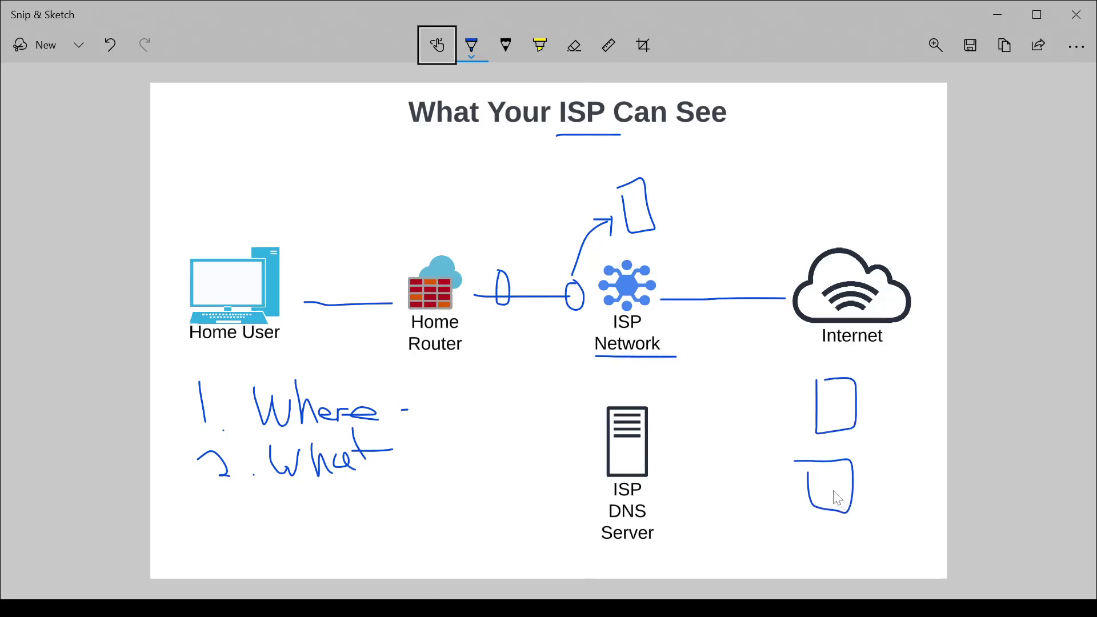
mouse_move(876, 403)
left_mouse_down()
mouse_move(880, 490)
mouse_move(911, 408)
mouse_move(876, 405)
mouse_move(835, 420)
mouse_move(840, 401)
left_mouse_up()
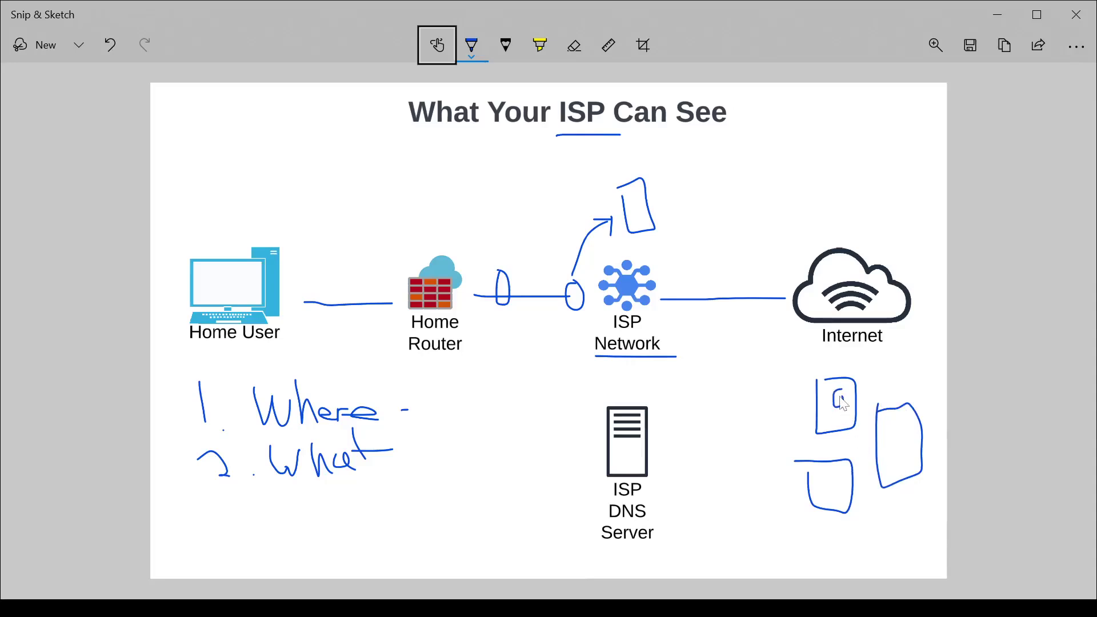
left_click_drag(859, 341, 858, 360)
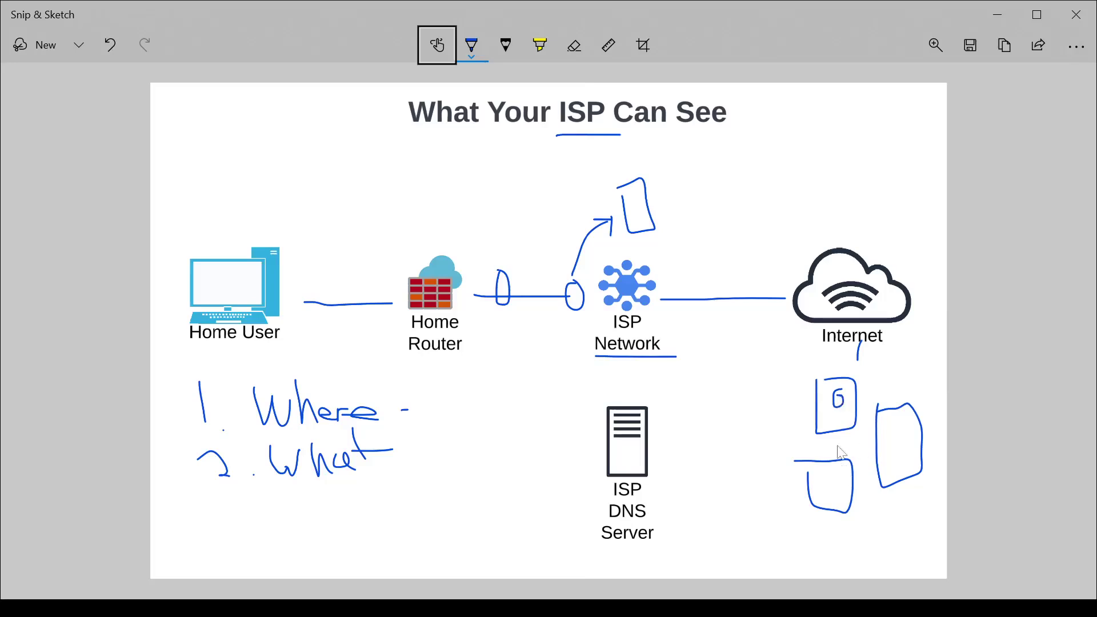
mouse_move(891, 438)
left_mouse_down()
mouse_move(895, 458)
mouse_move(897, 447)
left_mouse_up()
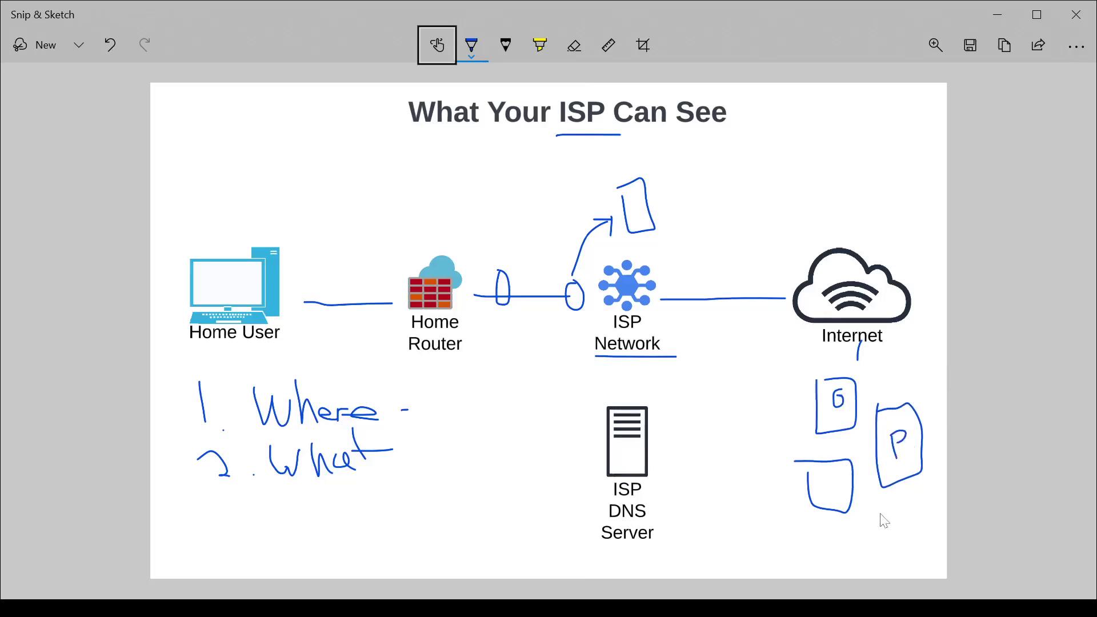
left_click_drag(878, 350, 886, 386)
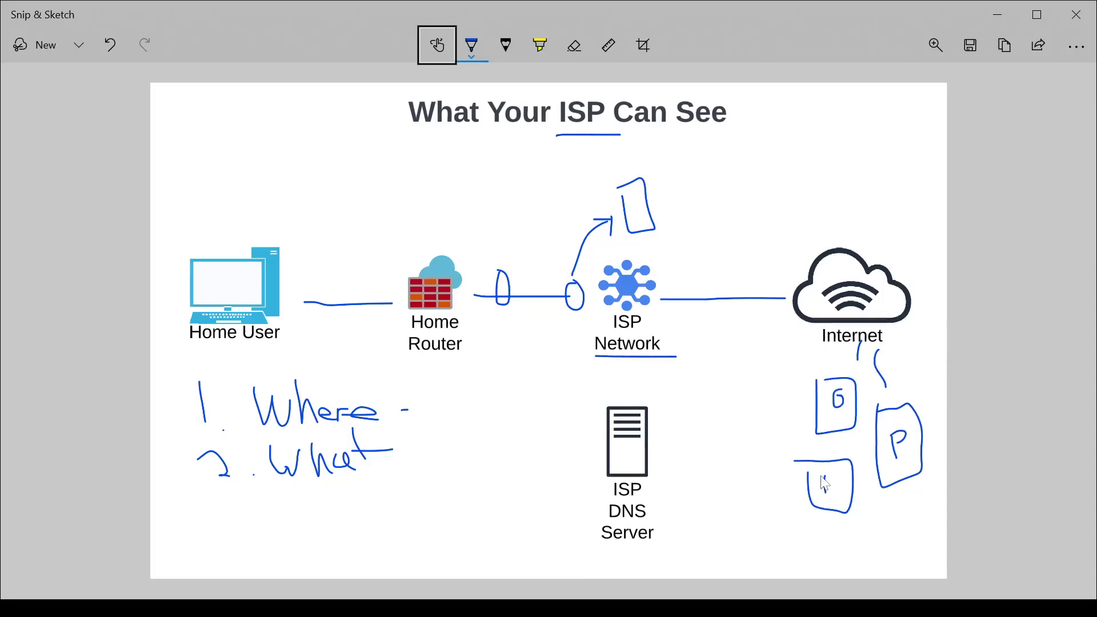
Letter the lower boxes P and A, curve Internet down to them, and make Where's dash an equals sign.
left_click_drag(823, 474, 826, 490)
mouse_move(814, 349)
left_mouse_down()
mouse_move(796, 403)
mouse_move(812, 461)
left_mouse_up()
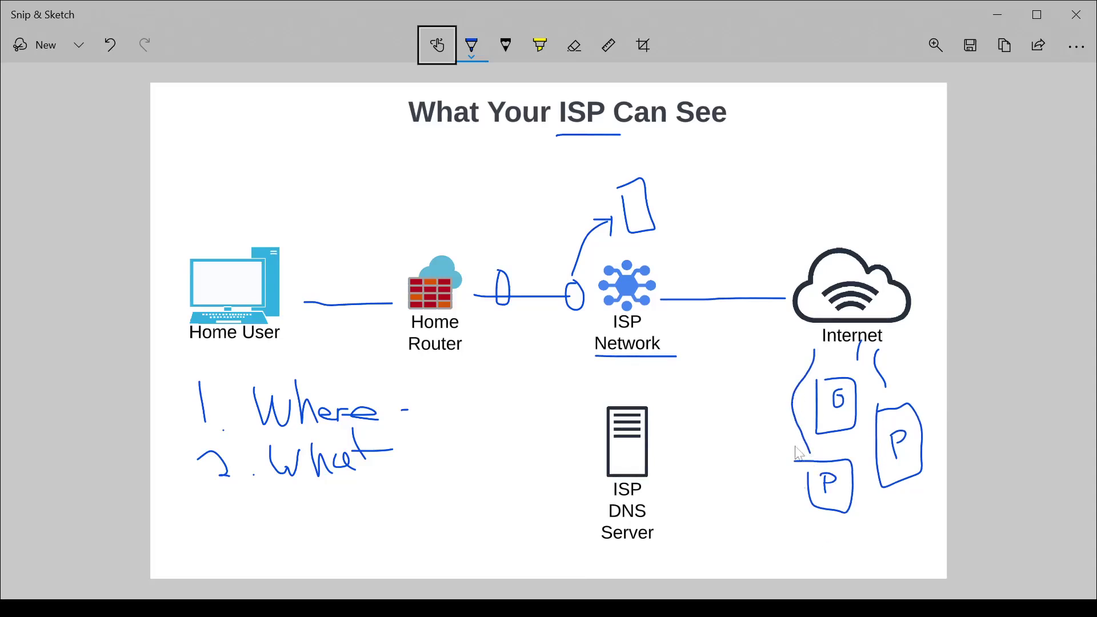
mouse_move(840, 555)
left_mouse_down()
mouse_move(801, 508)
mouse_move(821, 518)
mouse_move(828, 549)
left_mouse_up()
left_click_drag(811, 535, 836, 533)
mouse_move(797, 344)
left_mouse_down()
mouse_move(767, 459)
mouse_move(788, 533)
left_mouse_up()
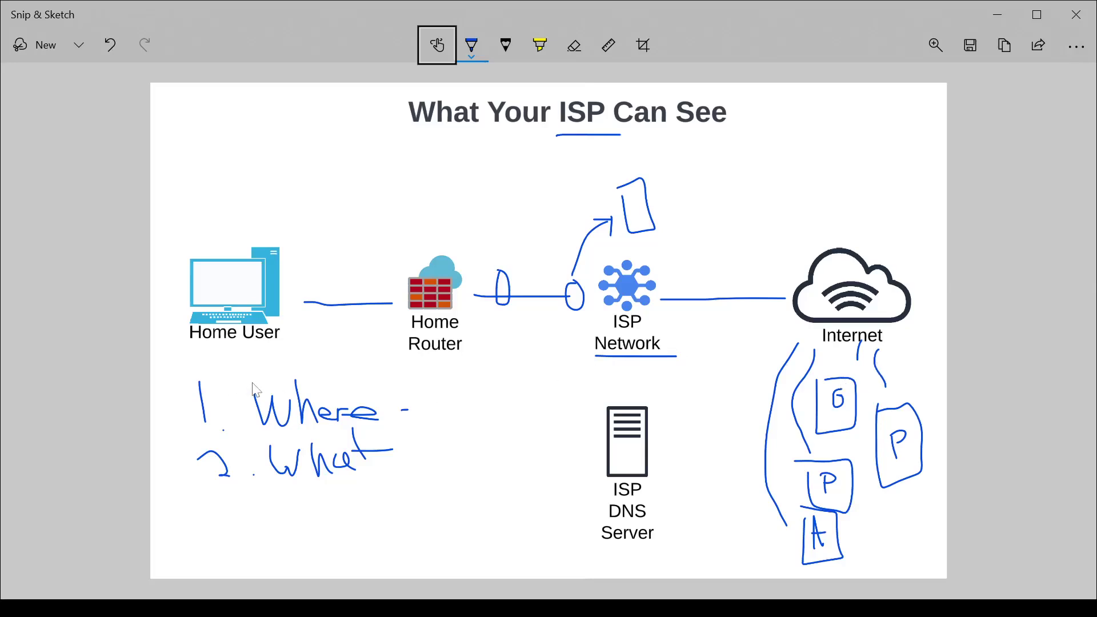
left_click_drag(395, 413, 412, 411)
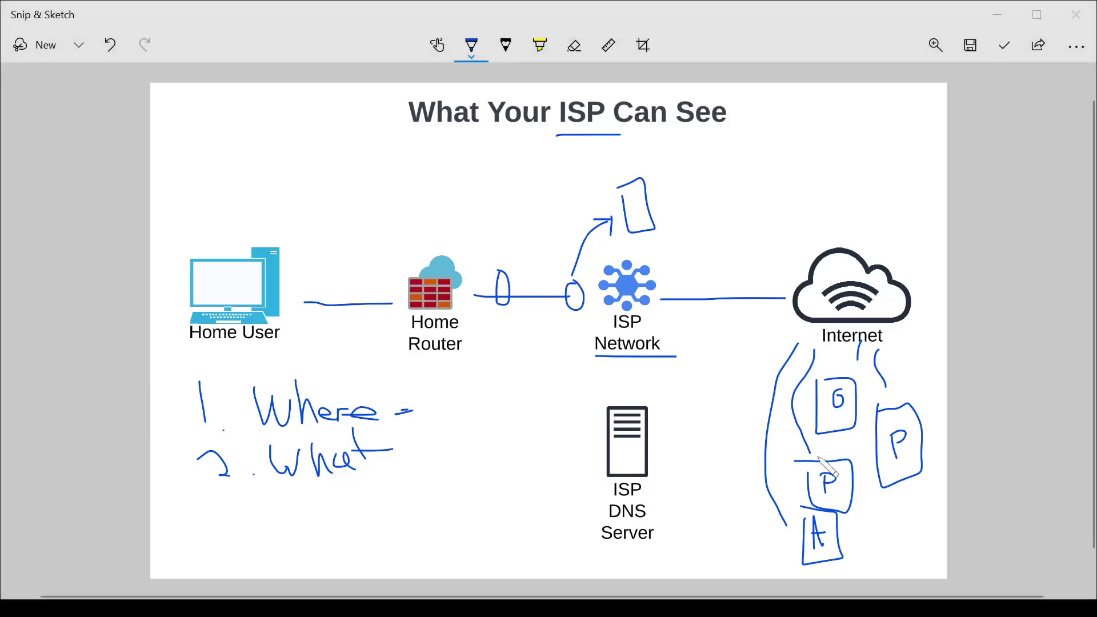
Mark a tunnel oval on the ISP–Internet line with an arrow rising to an E sketch.
left_click(843, 429)
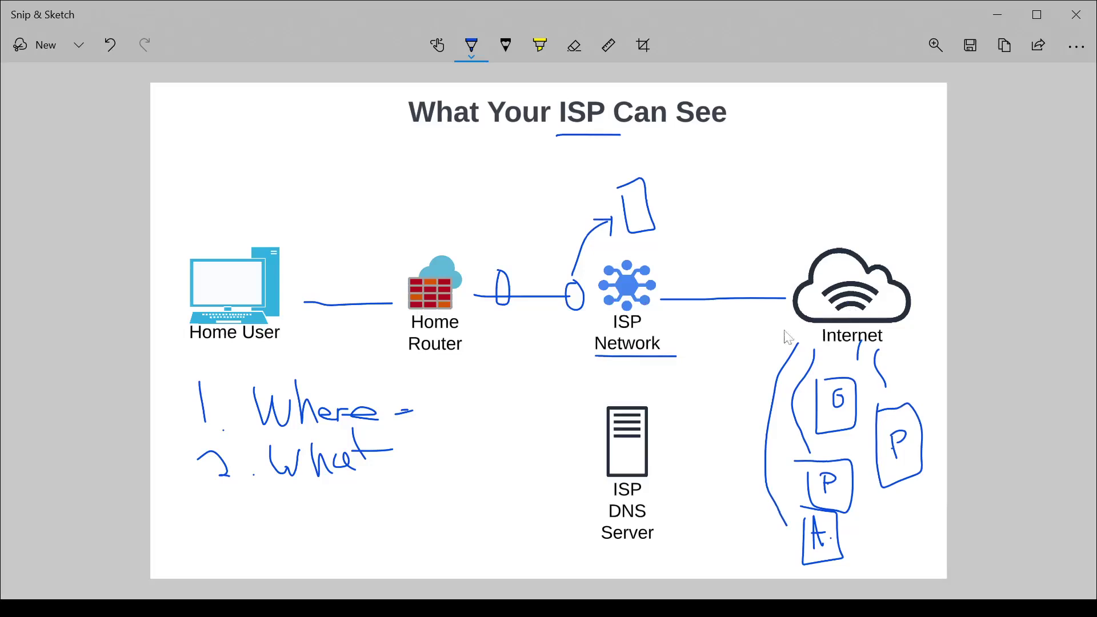
left_click_drag(721, 276, 723, 278)
mouse_move(765, 206)
left_mouse_down()
mouse_move(735, 268)
mouse_move(793, 220)
mouse_move(787, 179)
mouse_move(805, 193)
left_mouse_up()
left_click_drag(791, 216, 807, 205)
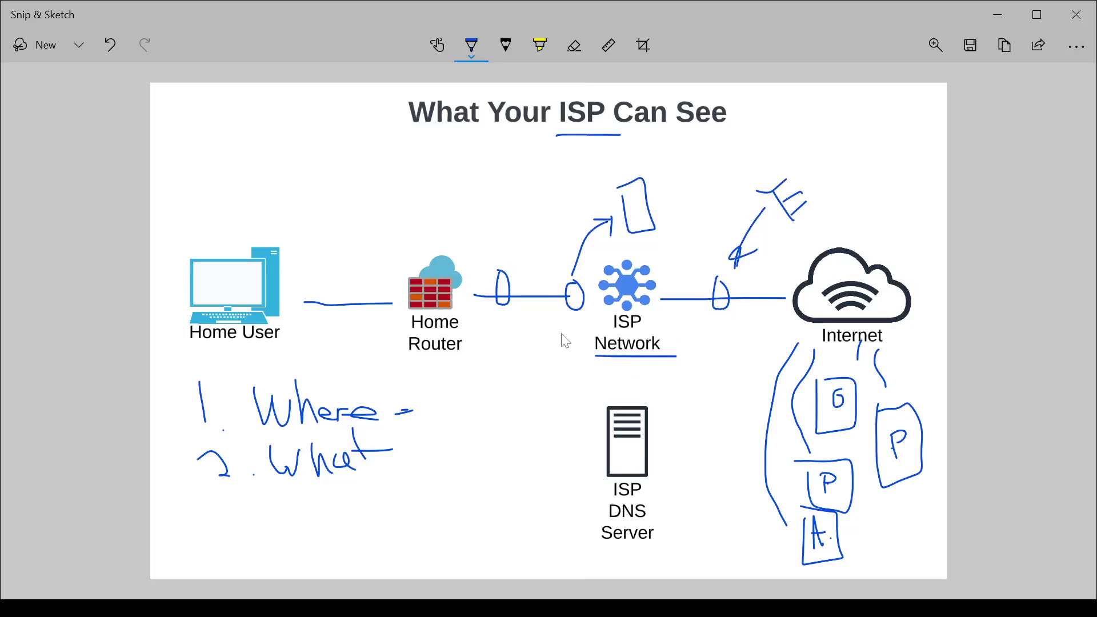
Add ticks near the router link and A box, underline What, extend the equals, stroke under E.
left_click_drag(576, 308, 576, 325)
left_click_drag(439, 323, 440, 335)
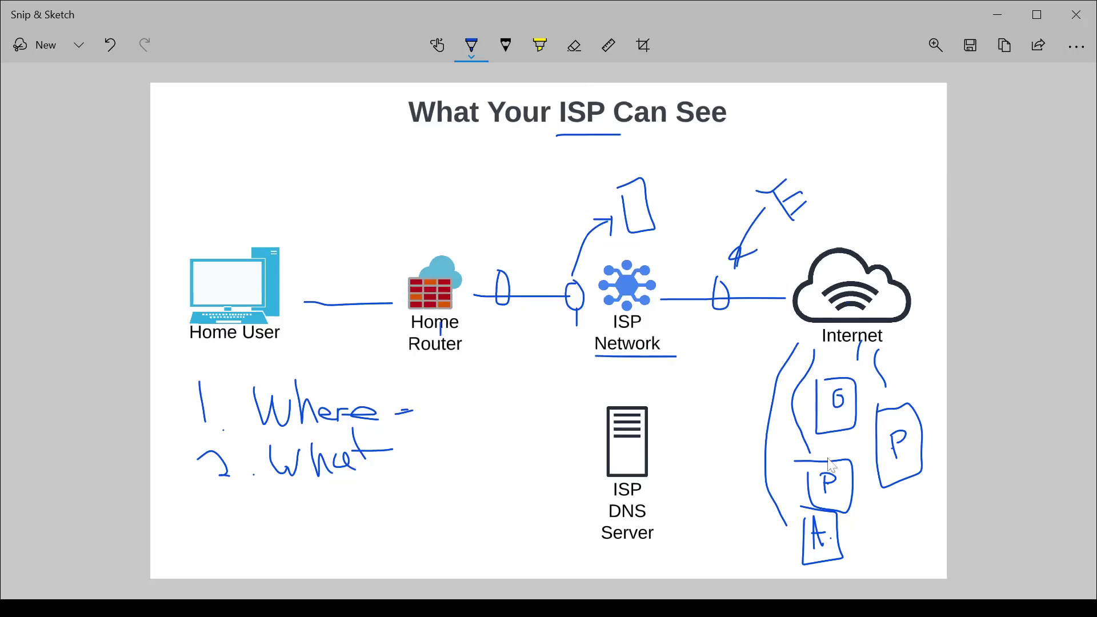
left_click_drag(764, 508, 755, 514)
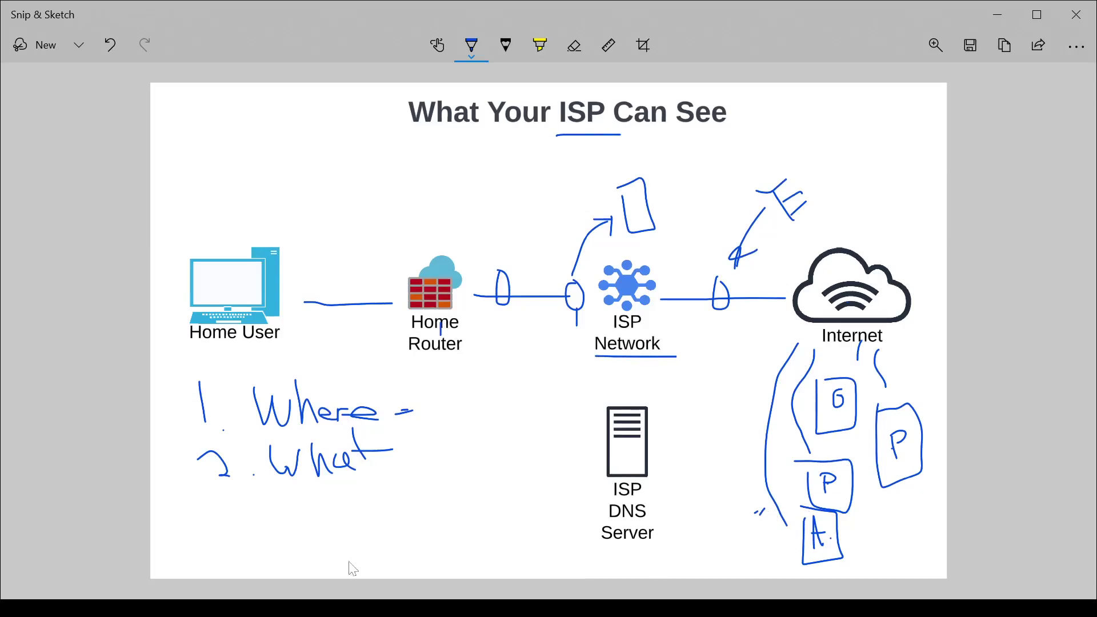
left_click_drag(281, 487, 378, 487)
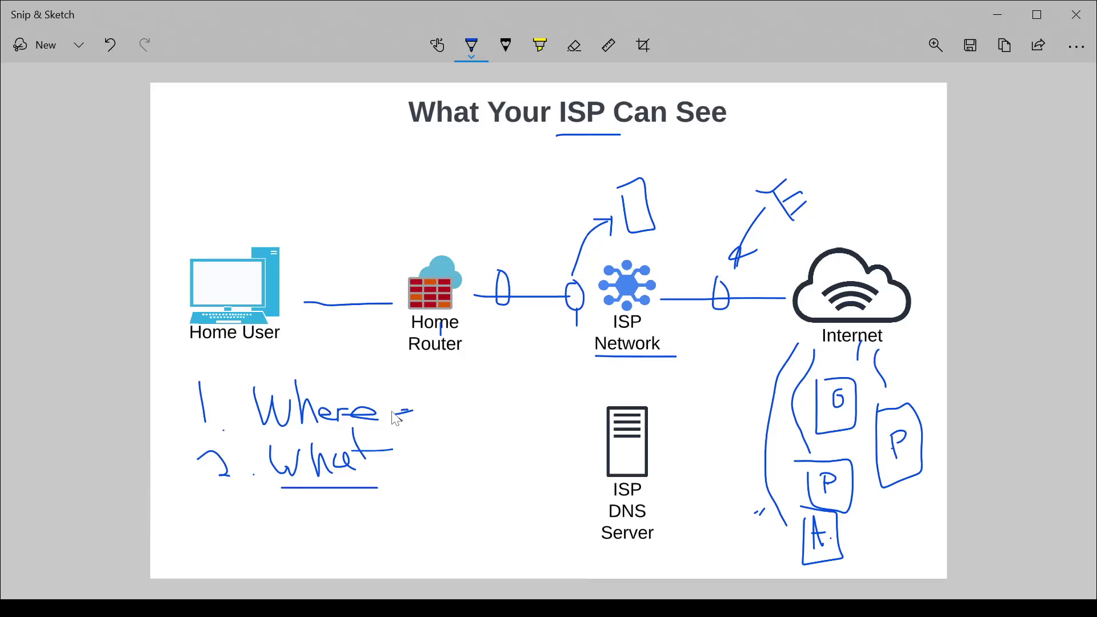
left_click_drag(391, 408, 396, 415)
left_click_drag(782, 221, 834, 201)
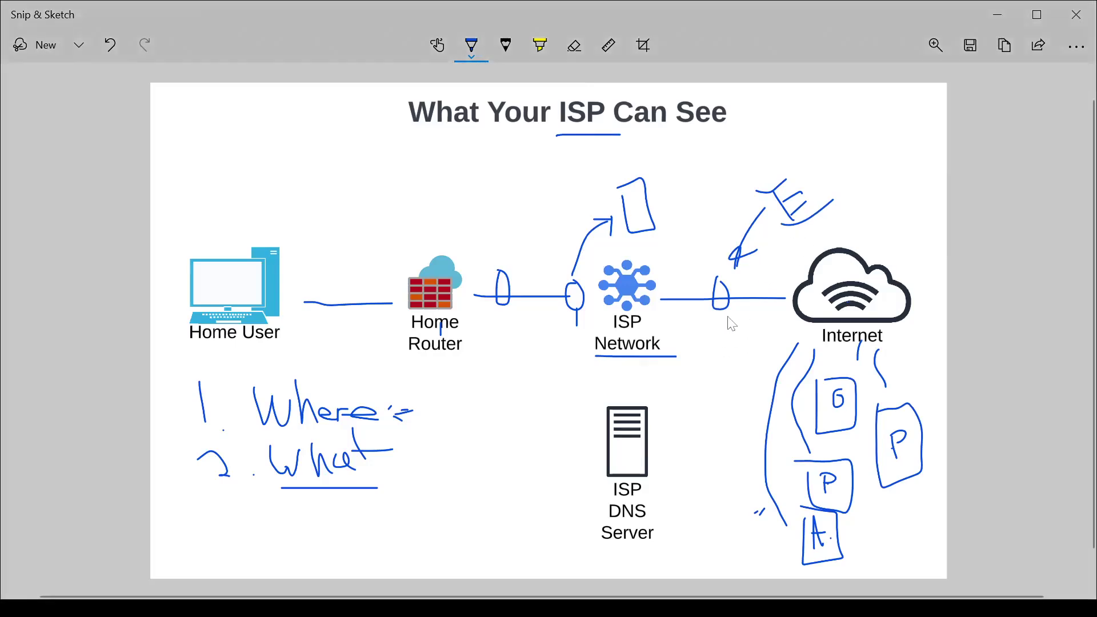
Underline the ISP–Internet oval, ISP Network and the A box, and draw an arrow at the router link.
left_click_drag(712, 314, 746, 315)
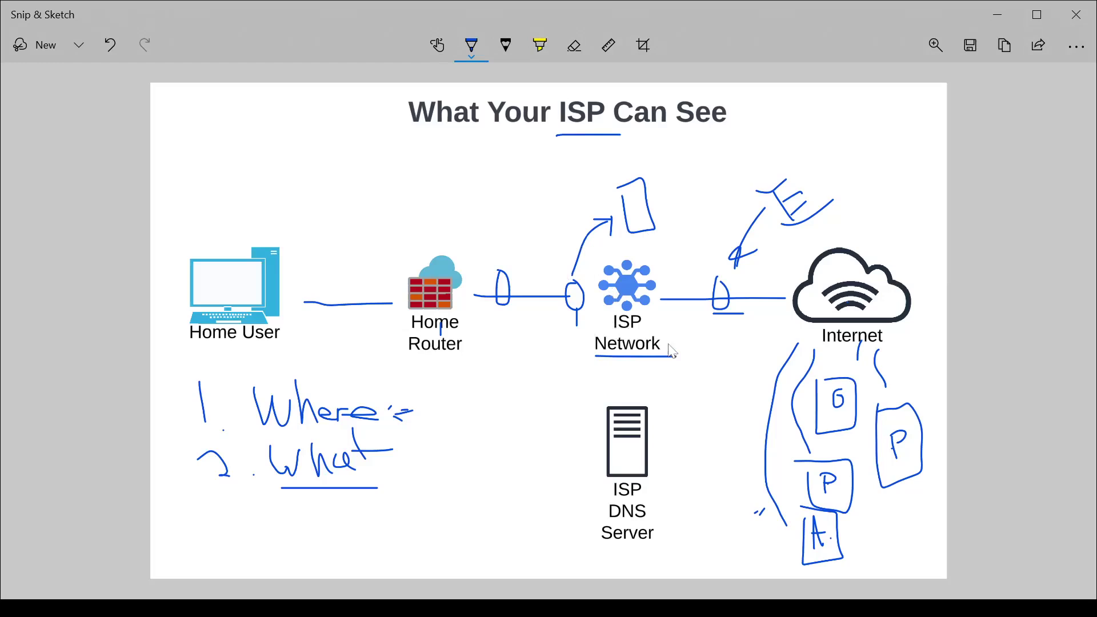
left_click_drag(593, 363, 647, 362)
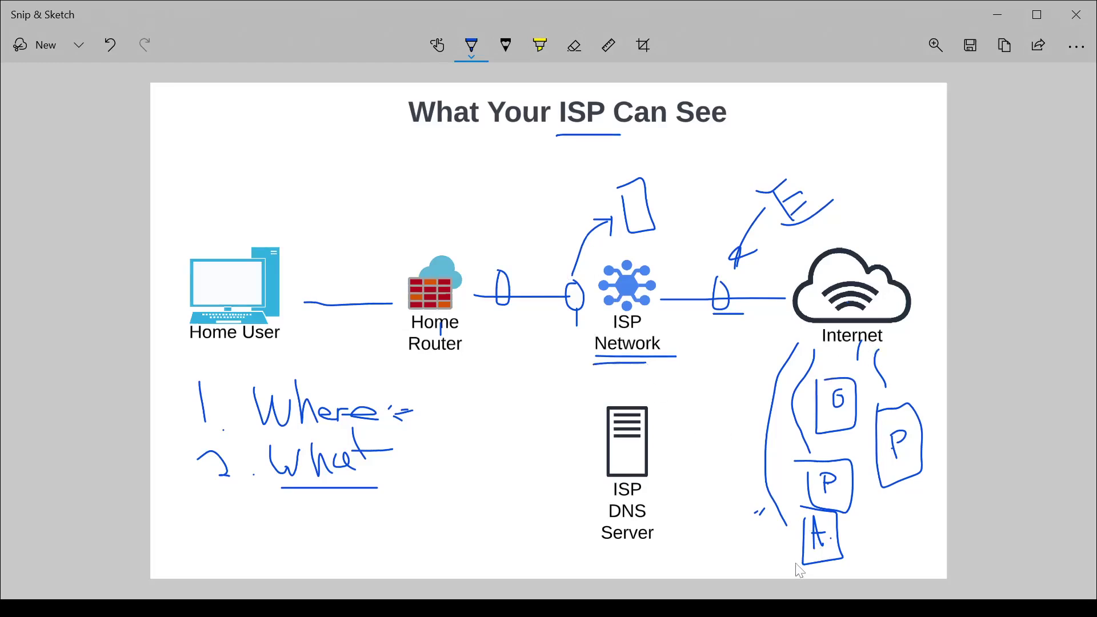
left_click_drag(796, 562, 844, 562)
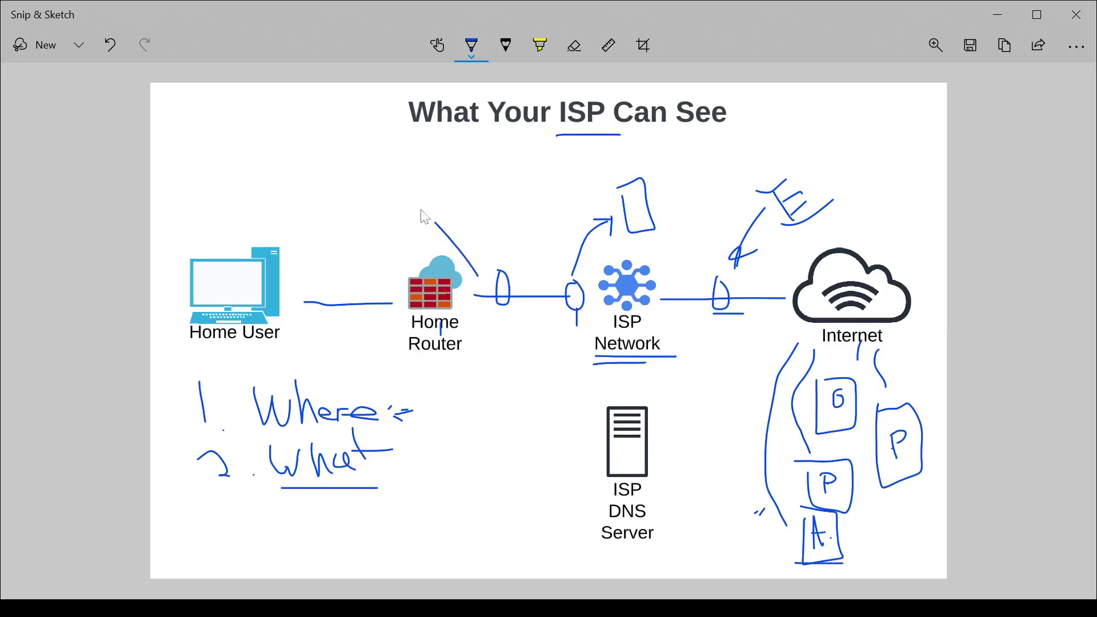
left_click_drag(408, 204, 478, 245)
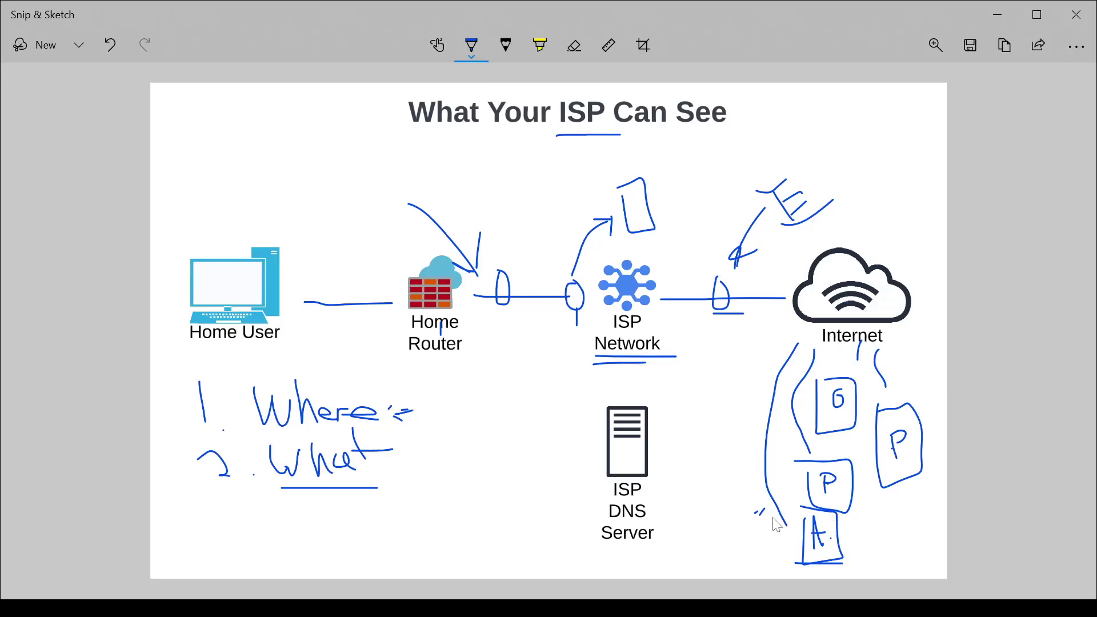
Copy the annotated diagram with Ctrl+C, then re-underline ISP and add an arrow after What.
key("ctrl+c")
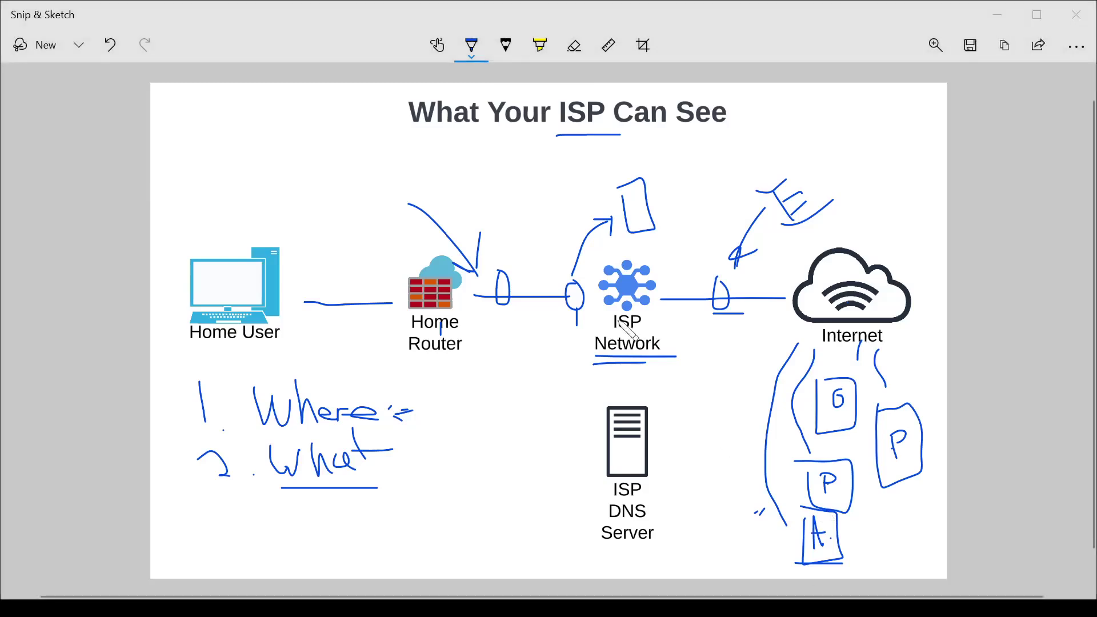
left_click_drag(551, 130, 619, 136)
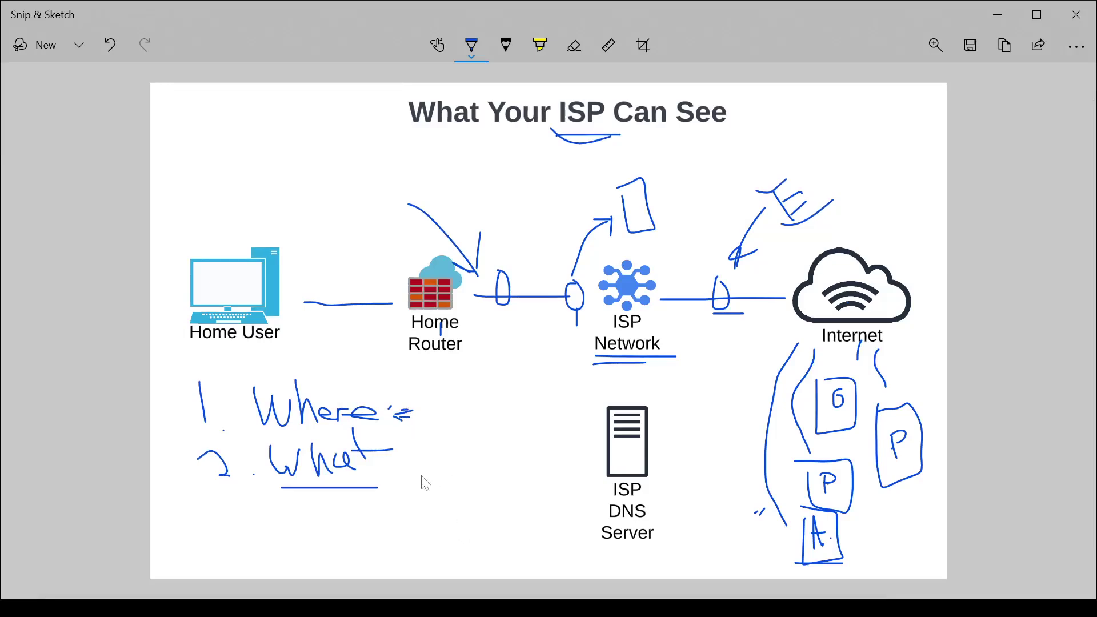
left_click_drag(384, 456, 404, 464)
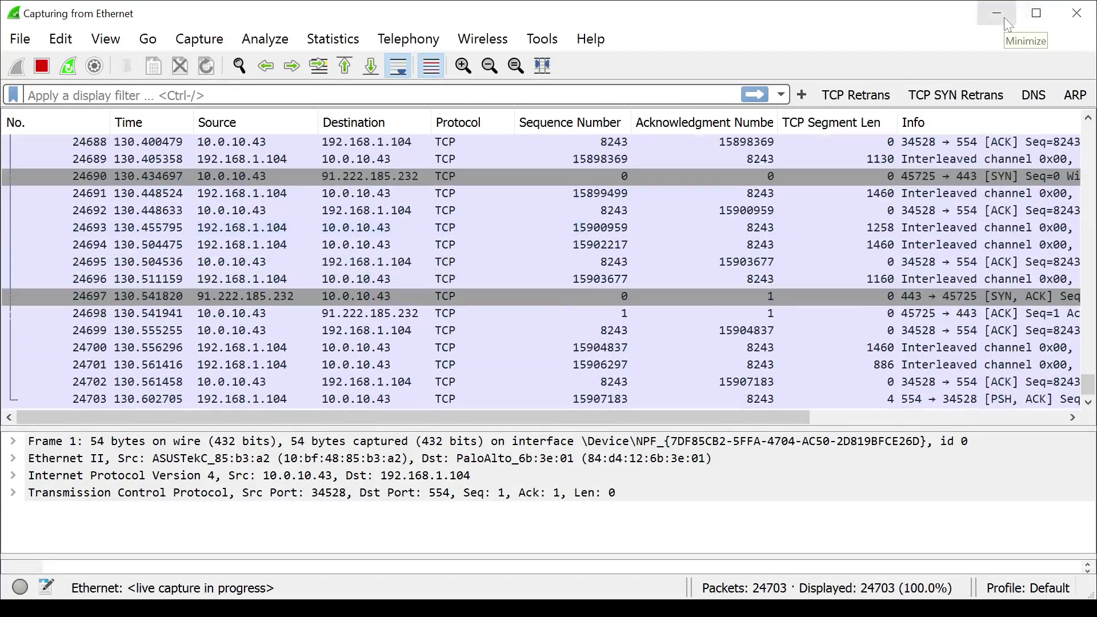
Minimise the Wireshark capture to bring the clean diagram back.
left_click(1004, 20)
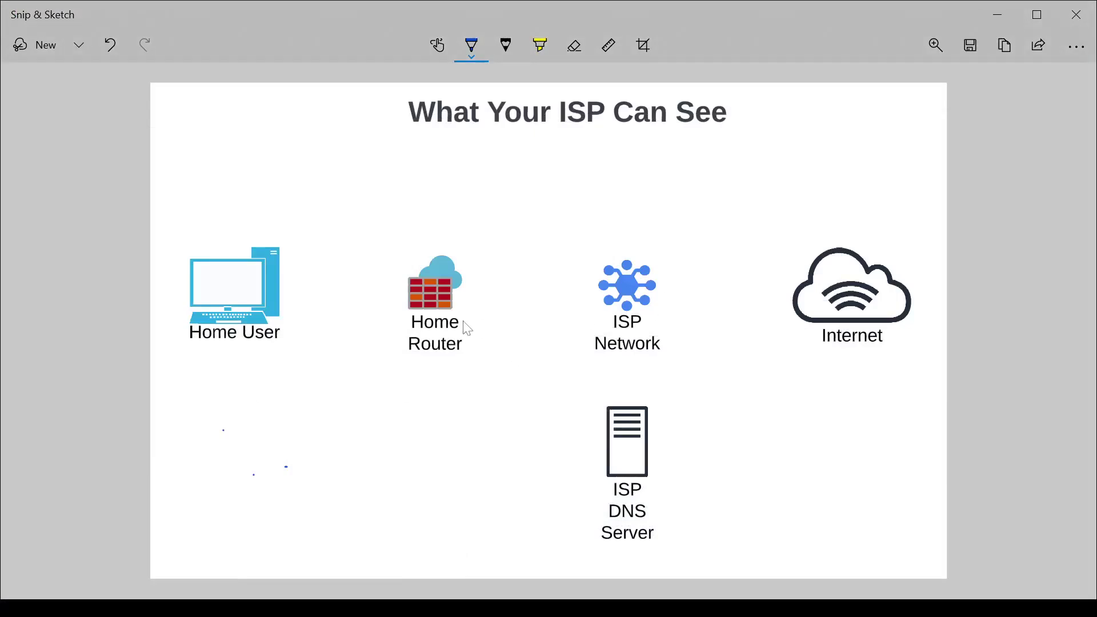
Redraw the lines linking all four nodes and circle tunnel ends at Home User and ISP Network.
left_click_drag(589, 274, 584, 306)
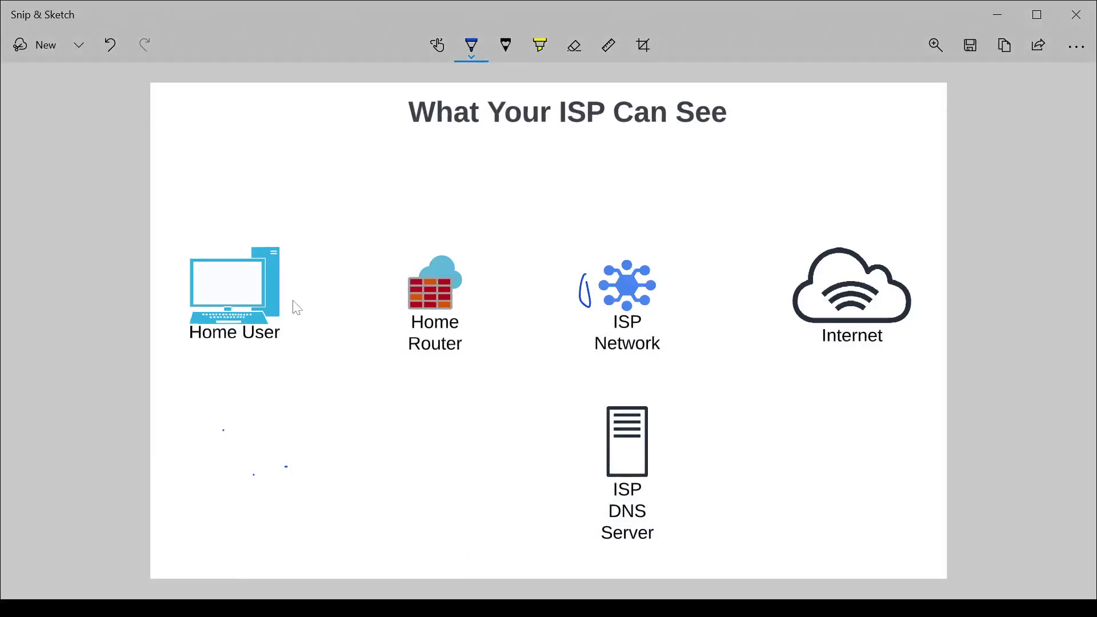
left_click_drag(292, 300, 386, 296)
left_click_drag(460, 297, 578, 296)
left_click_drag(662, 293, 801, 293)
left_click_drag(297, 290, 300, 312)
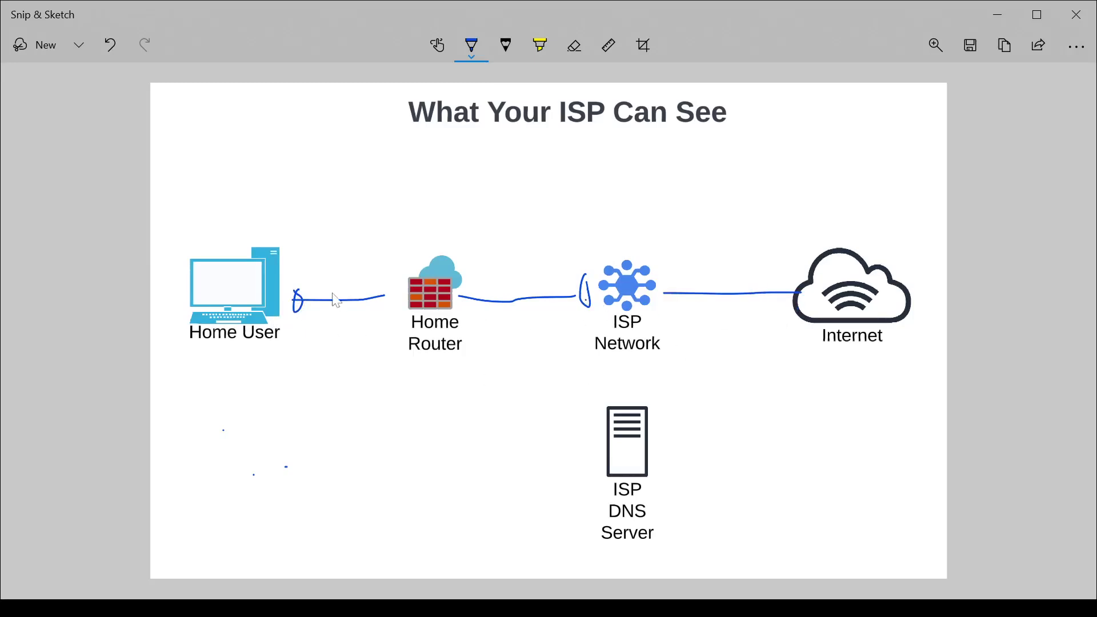
left_click_drag(305, 280, 301, 271)
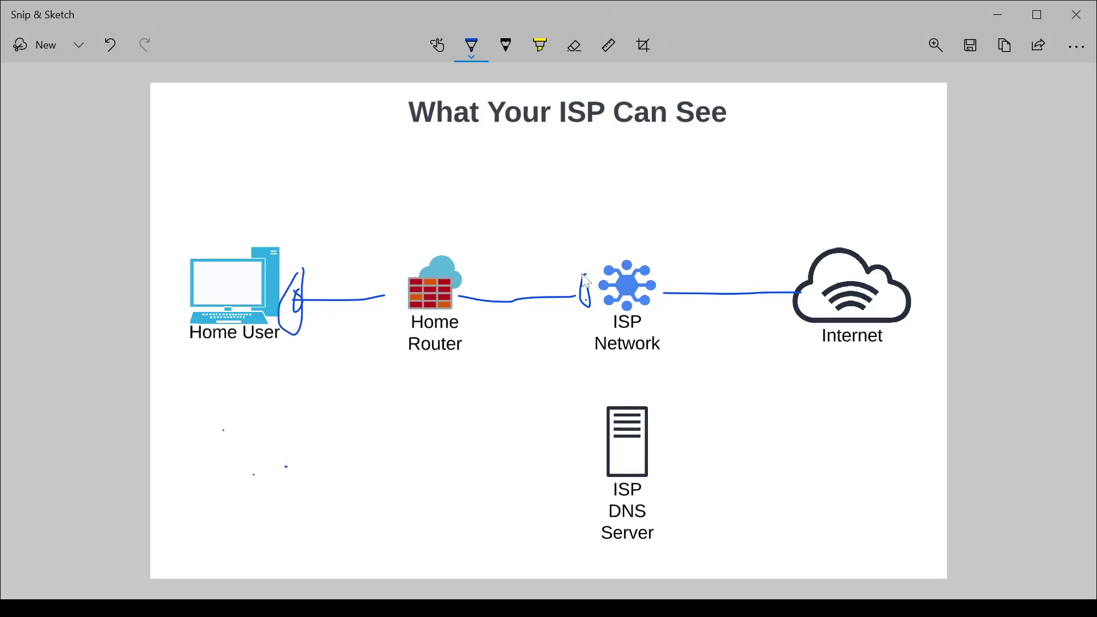
mouse_move(586, 285)
left_mouse_down()
mouse_move(581, 312)
mouse_move(601, 305)
left_mouse_up()
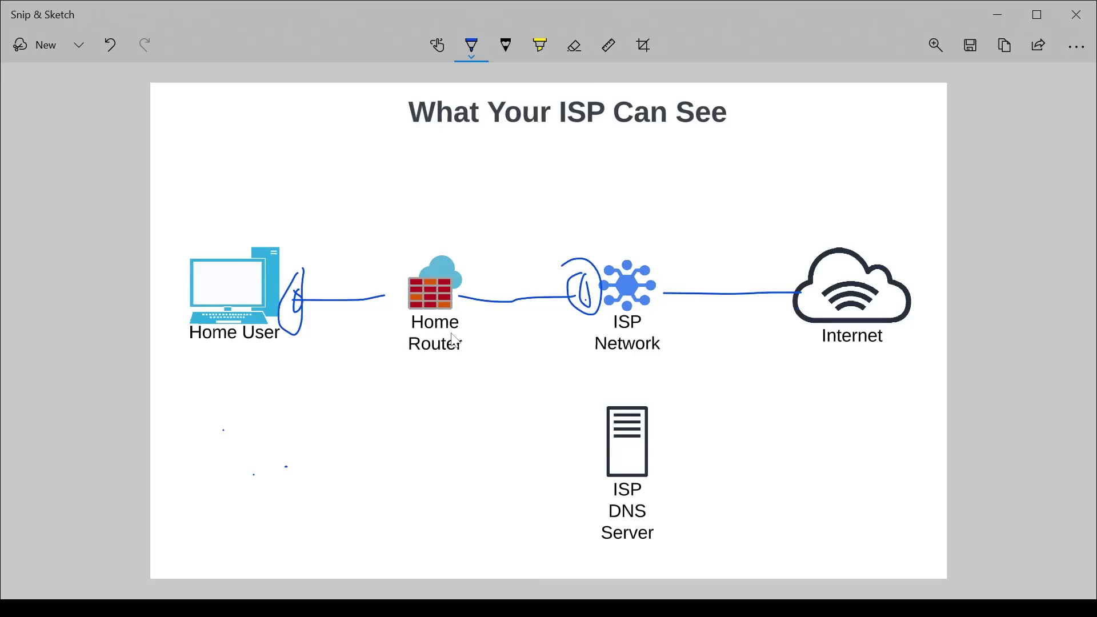
Underline ISP DNS Server, brace it, handwrite Add beside it, and draw a route down from Internet.
left_click_drag(592, 549, 664, 549)
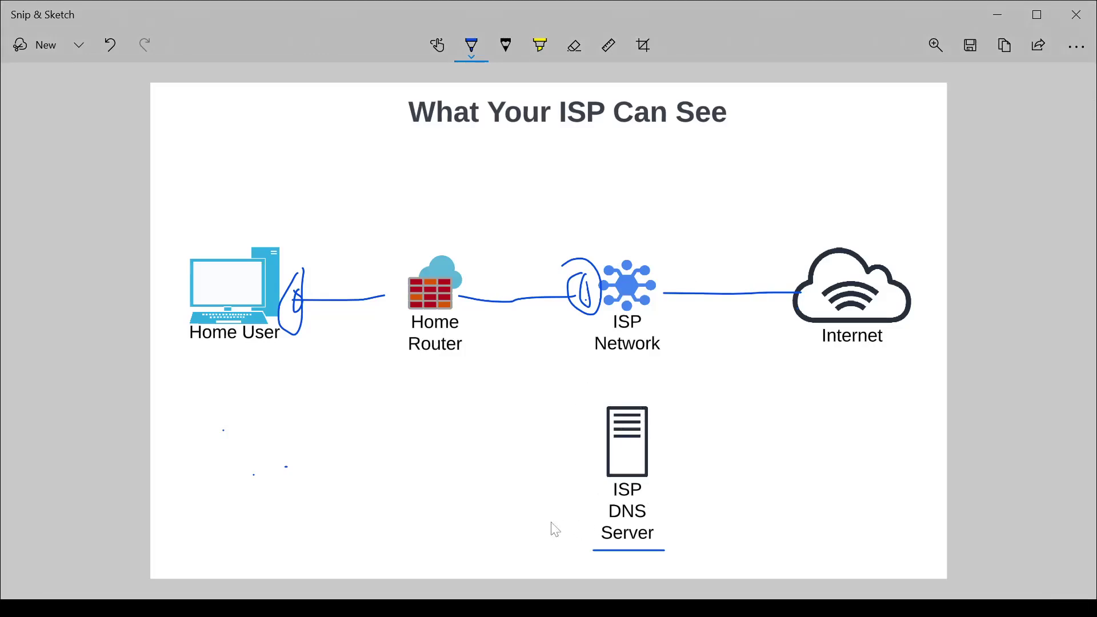
left_click_drag(557, 426, 570, 527)
mouse_move(456, 422)
left_mouse_down()
mouse_move(470, 444)
mouse_move(495, 419)
mouse_move(494, 445)
left_mouse_up()
left_click_drag(502, 402, 520, 428)
mouse_move(853, 361)
left_mouse_down()
mouse_move(857, 506)
mouse_move(834, 525)
mouse_move(875, 495)
mouse_move(840, 503)
mouse_move(853, 524)
left_mouse_up()
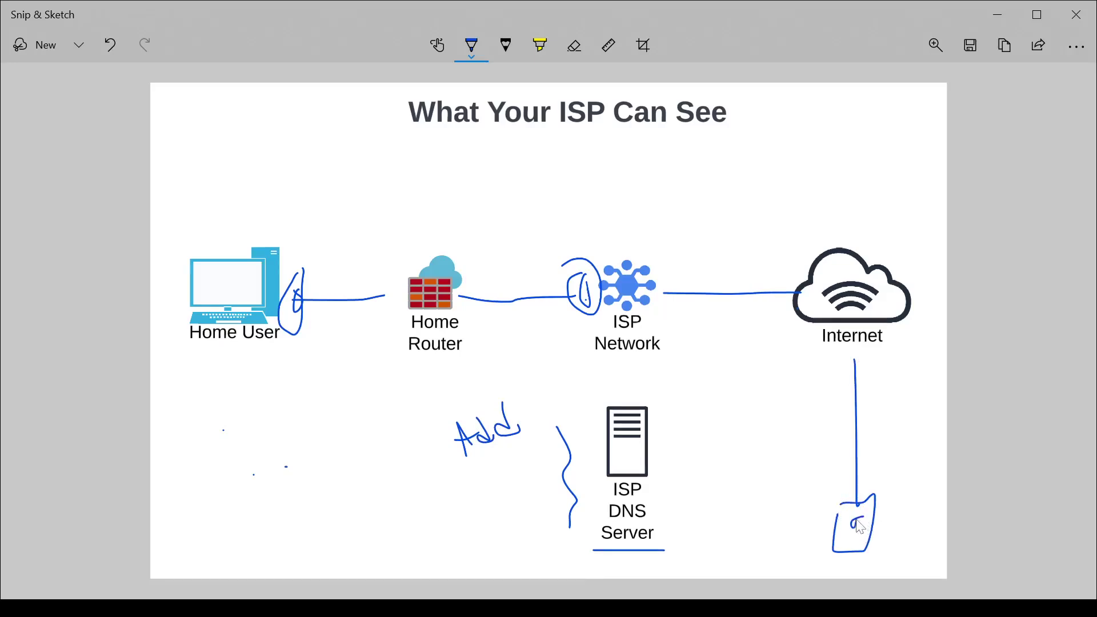
Write the 1.1.1.1 address beside the route with a double underline and a dot in the box.
left_click_drag(747, 478, 751, 503)
left_click(764, 495)
mouse_move(768, 468)
left_mouse_down()
mouse_move(777, 490)
mouse_move(795, 483)
left_mouse_up()
left_click(787, 489)
left_click_drag(808, 445, 819, 477)
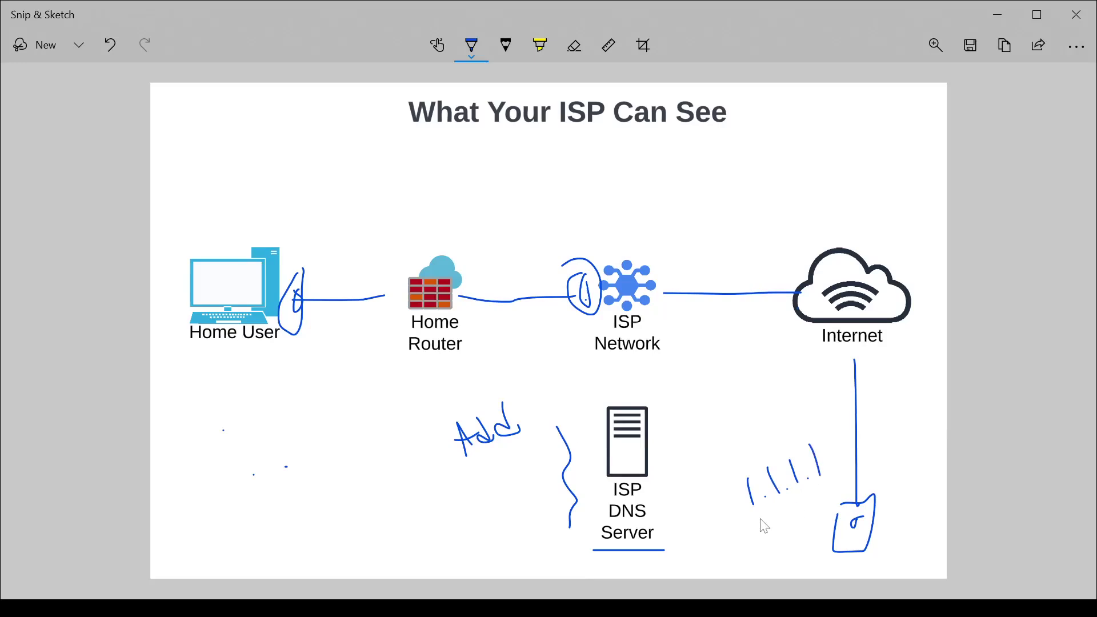
left_click_drag(759, 517, 821, 480)
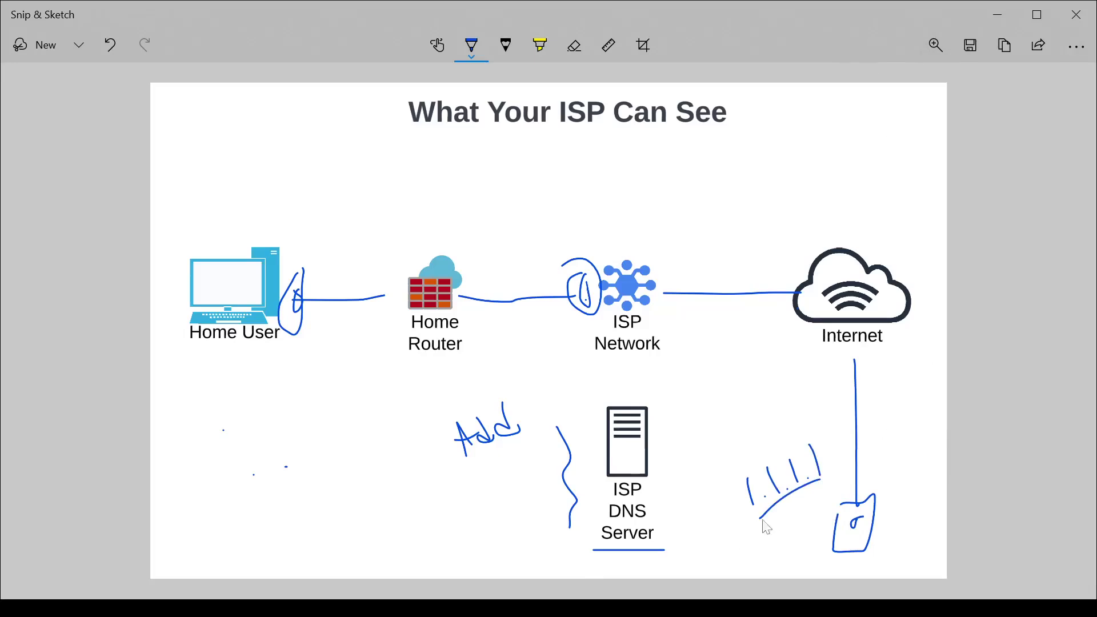
left_click_drag(760, 518, 826, 495)
left_click(850, 537)
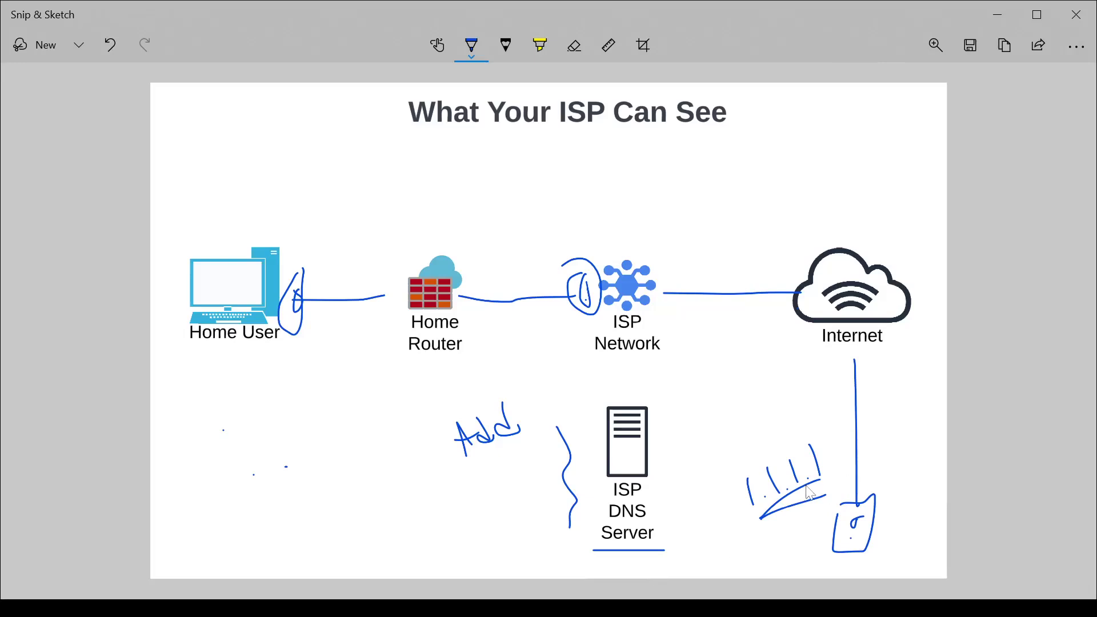
Handwrite a domain name below Add with an arrow to its resolved address, underlined.
left_click(606, 505)
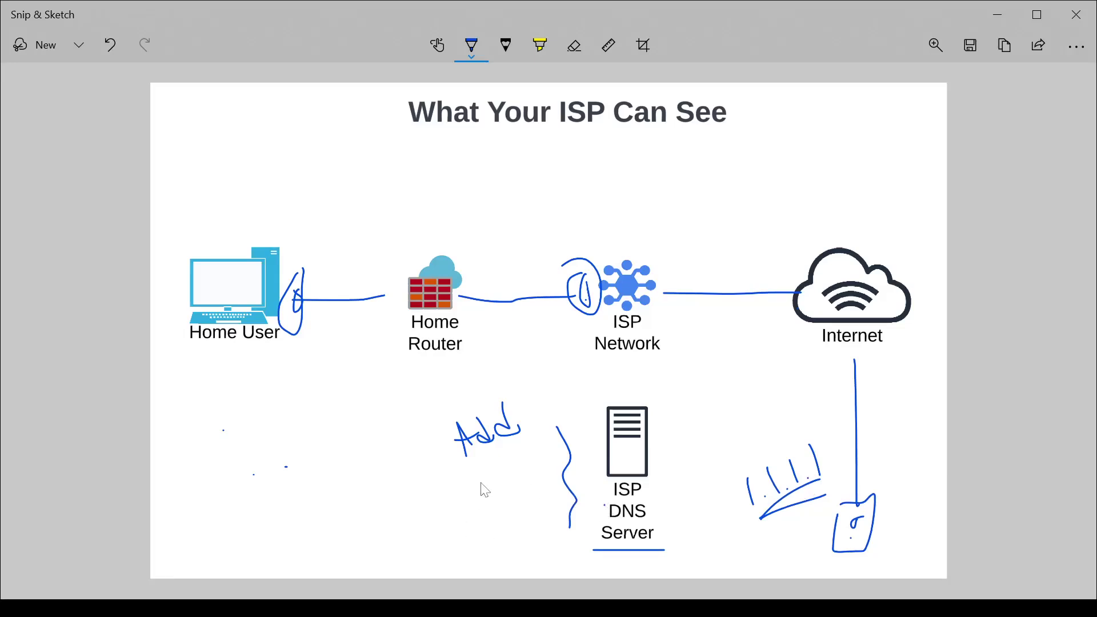
mouse_move(478, 476)
left_mouse_down()
mouse_move(476, 500)
mouse_move(517, 486)
mouse_move(512, 508)
left_mouse_up()
left_click(520, 485)
mouse_move(537, 470)
left_mouse_down()
mouse_move(535, 482)
mouse_move(552, 463)
left_mouse_up()
mouse_move(428, 504)
left_mouse_down()
mouse_move(460, 538)
mouse_move(515, 527)
left_mouse_up()
left_click(468, 537)
left_click(506, 530)
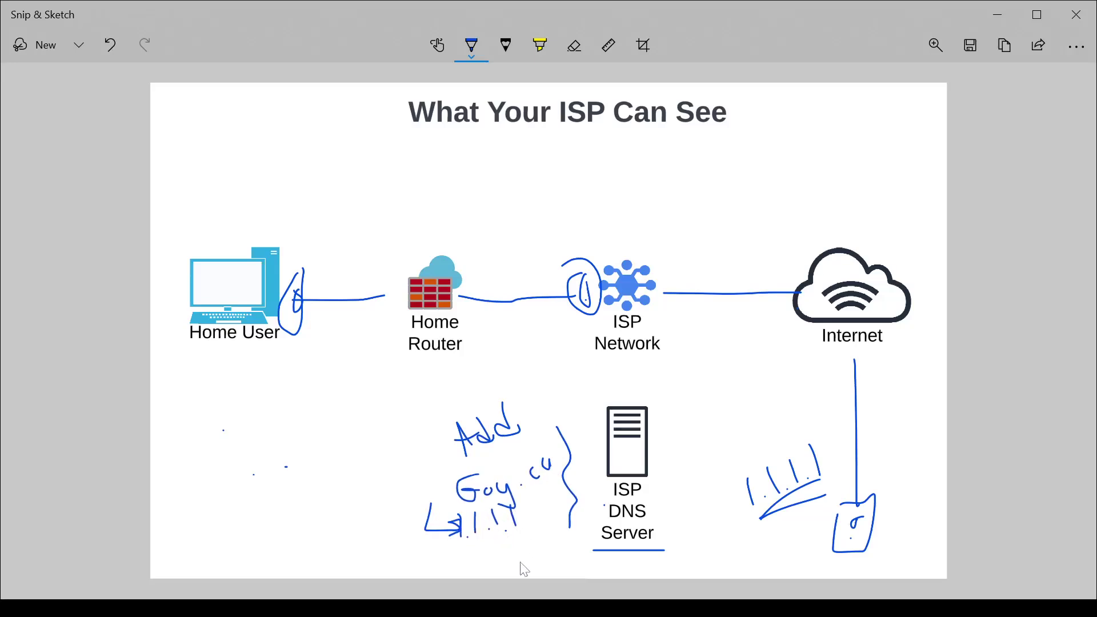
left_click_drag(424, 546, 488, 556)
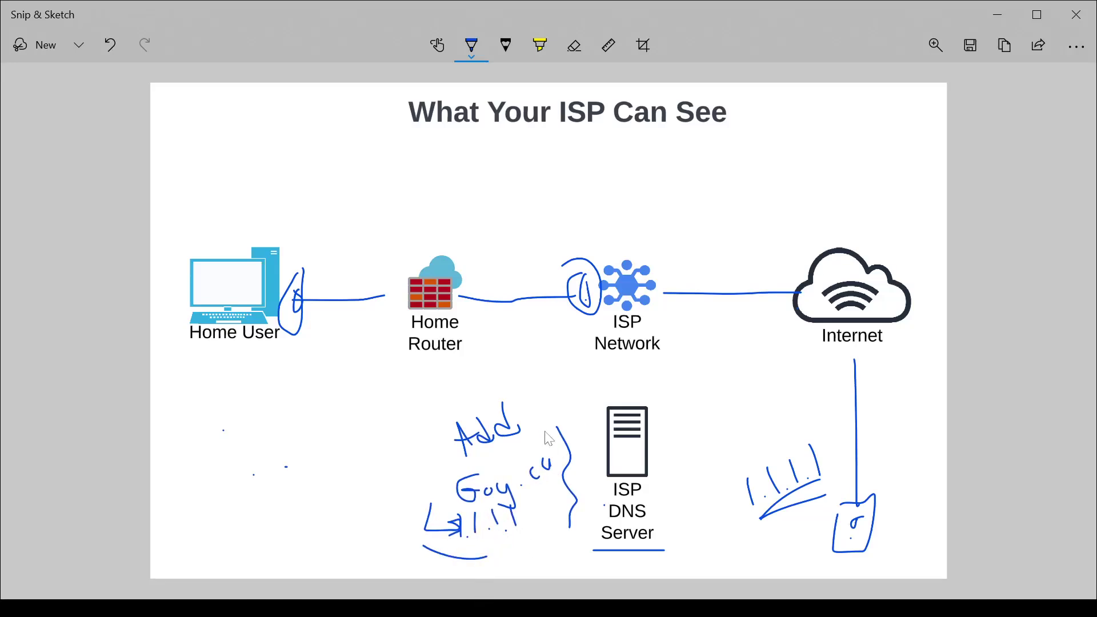
Try a long curved route from Home User over ISP Network, undo it, and re-underline Server.
left_click(272, 296)
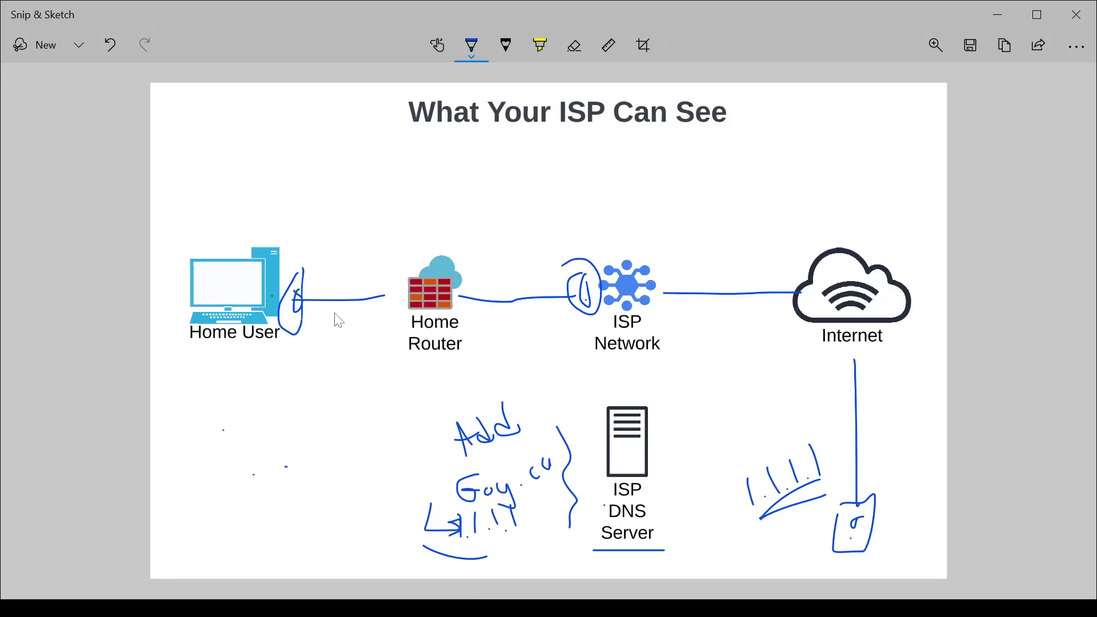
left_click_drag(331, 313, 821, 439)
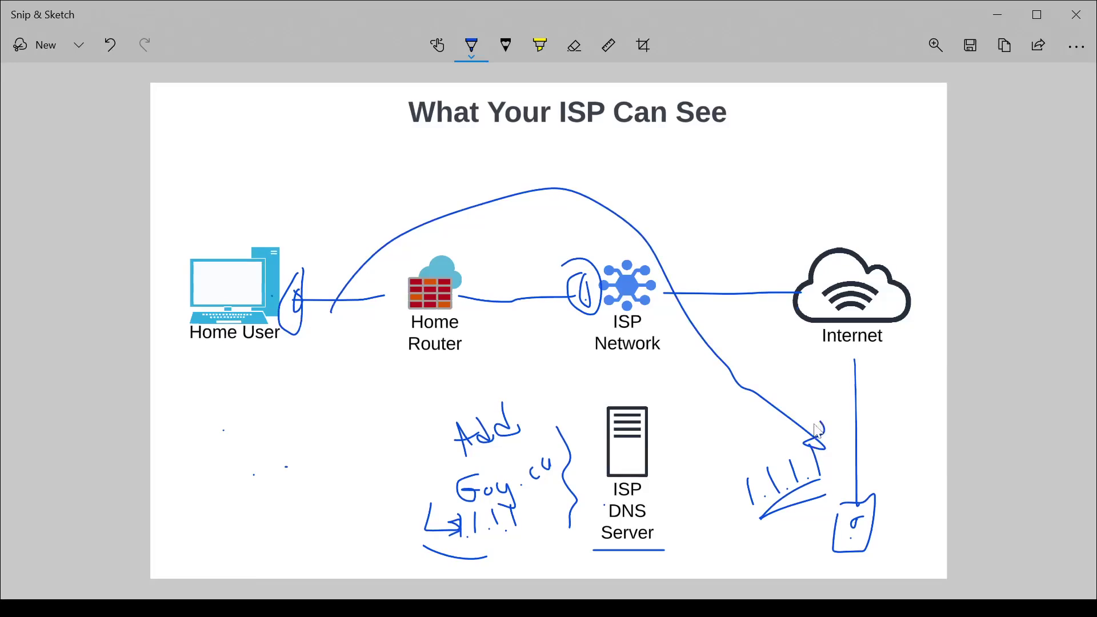
key("ctrl+z")
key("ctrl+z")
left_click_drag(632, 358, 632, 386)
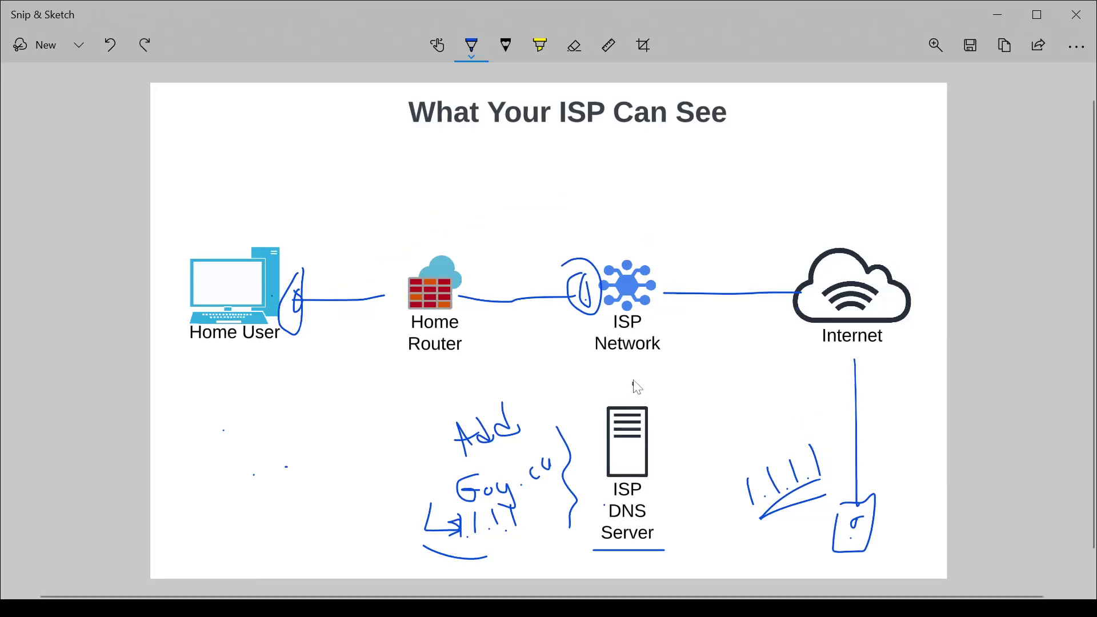
left_click_drag(605, 551, 669, 550)
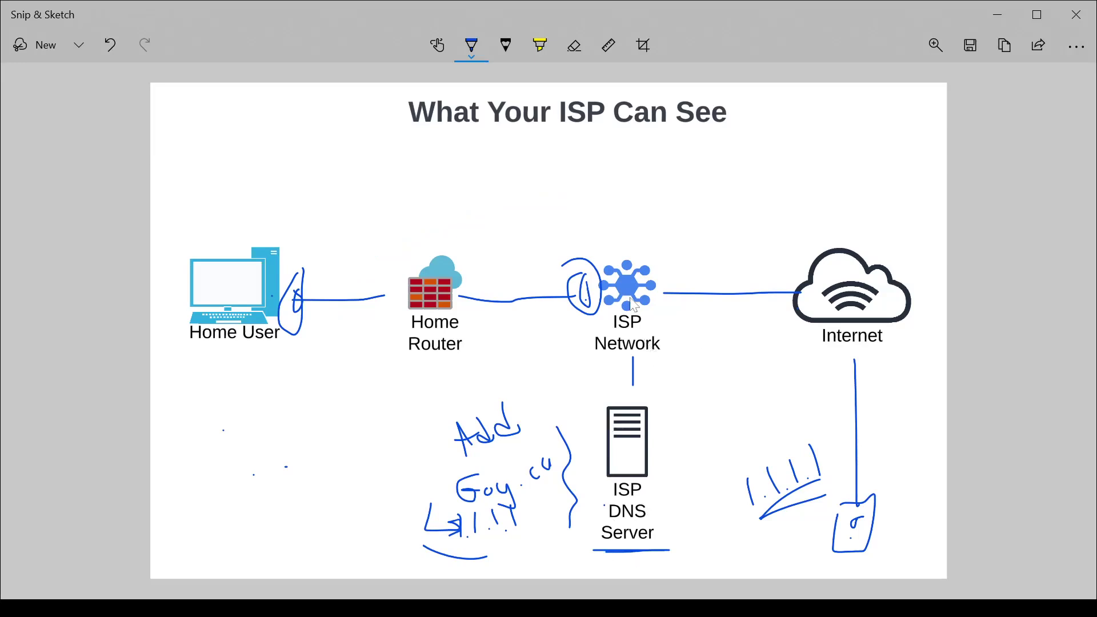
Draw a line up from Internet to a new box, then re-underline and brace the DNS server.
left_click_drag(837, 229, 839, 159)
left_click_drag(824, 110, 840, 137)
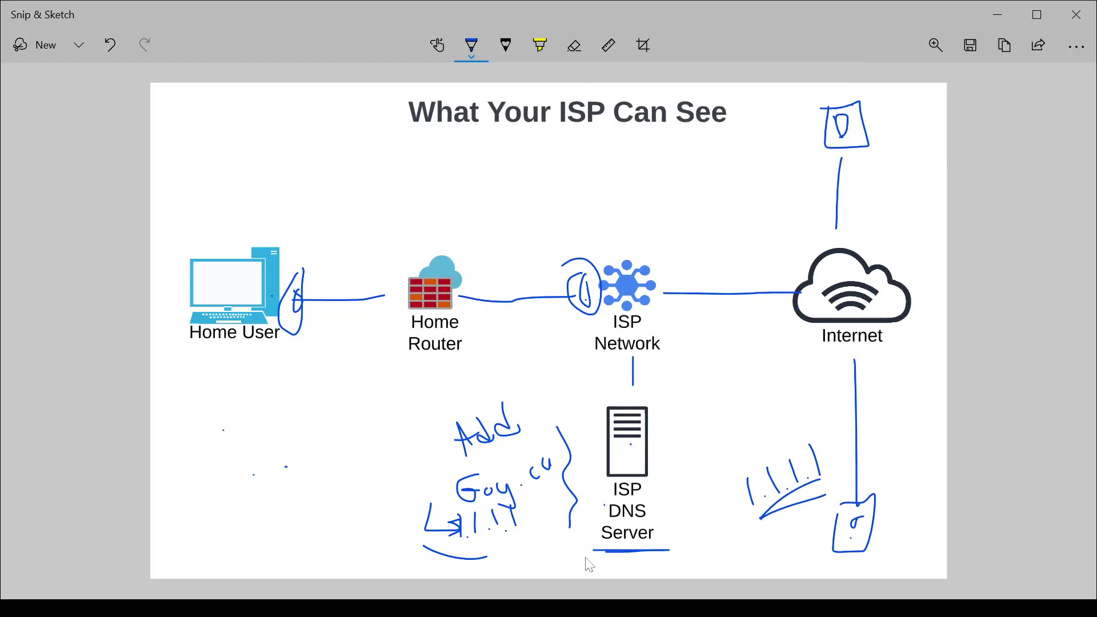
left_click_drag(597, 553, 638, 554)
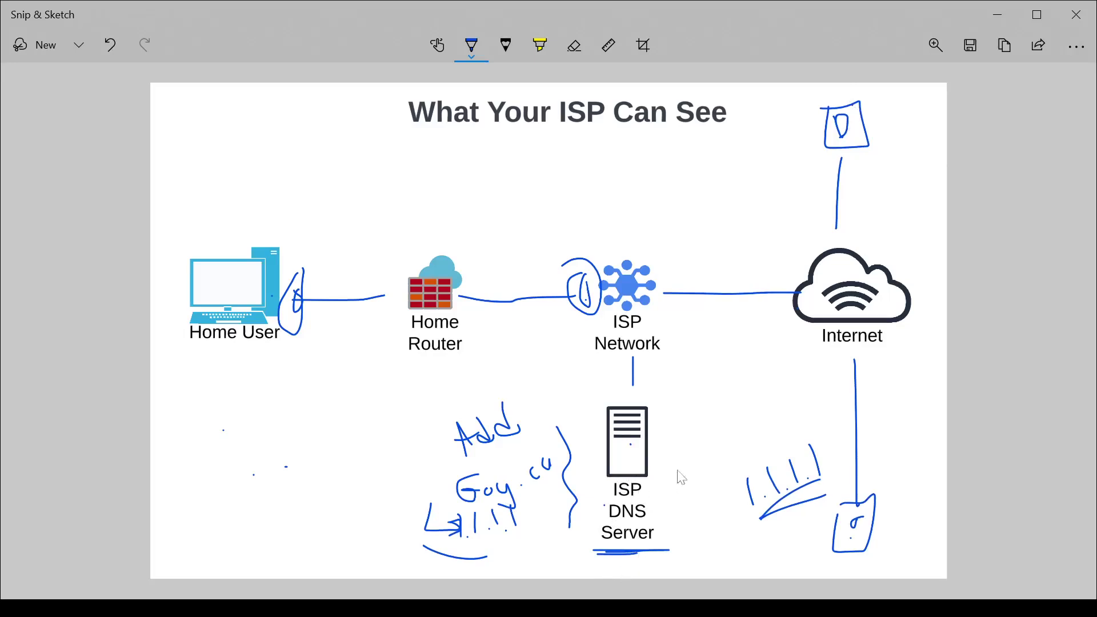
left_click_drag(670, 418, 669, 568)
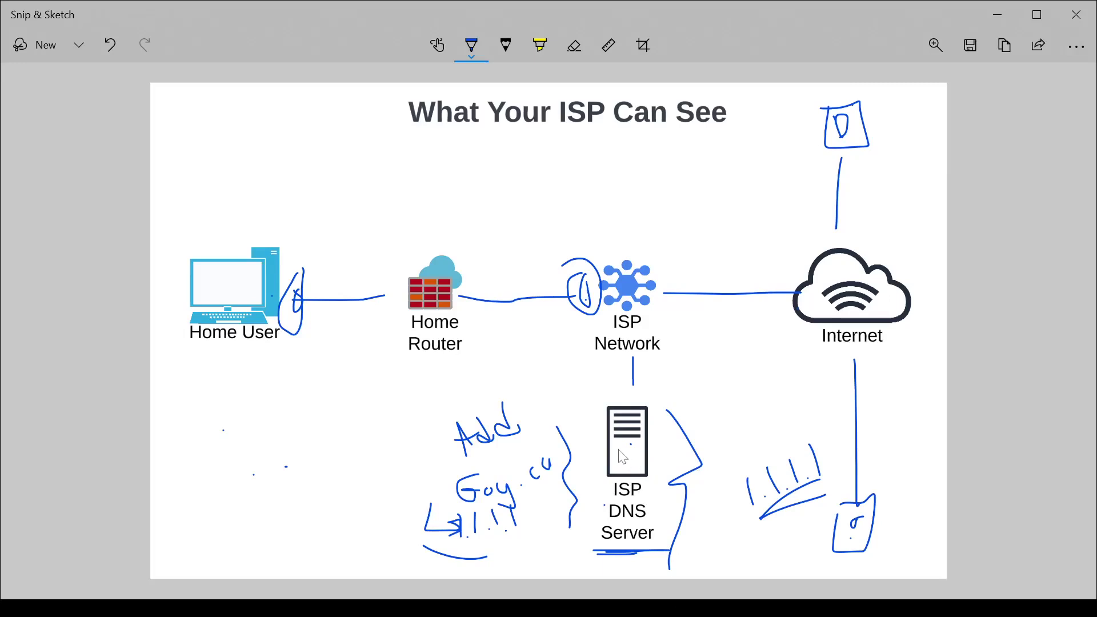
left_click_drag(618, 447, 641, 450)
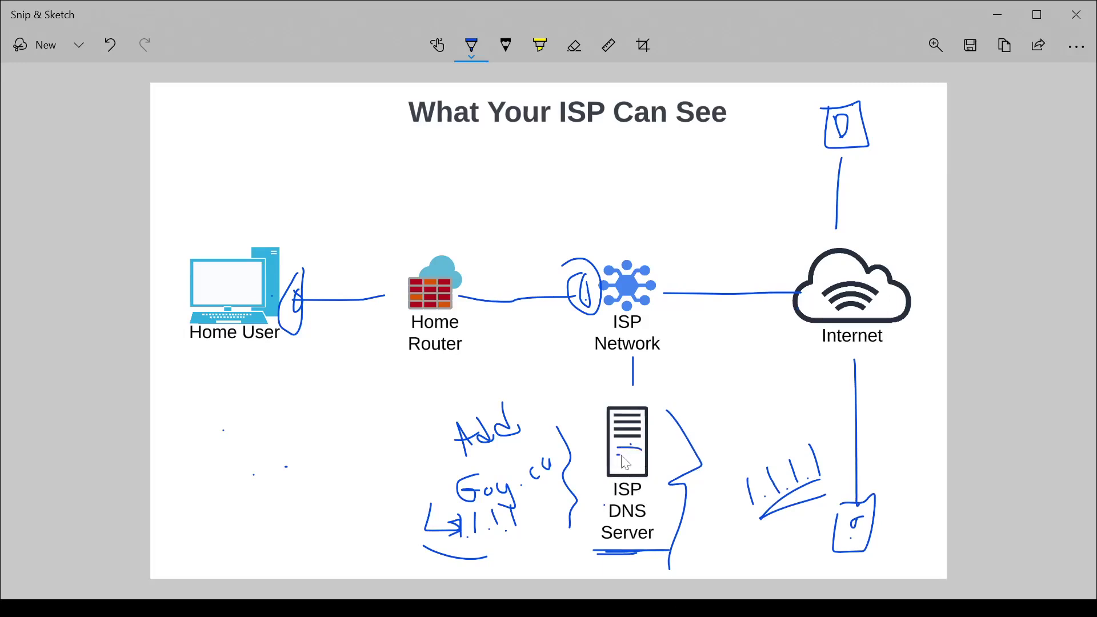
left_click(305, 330)
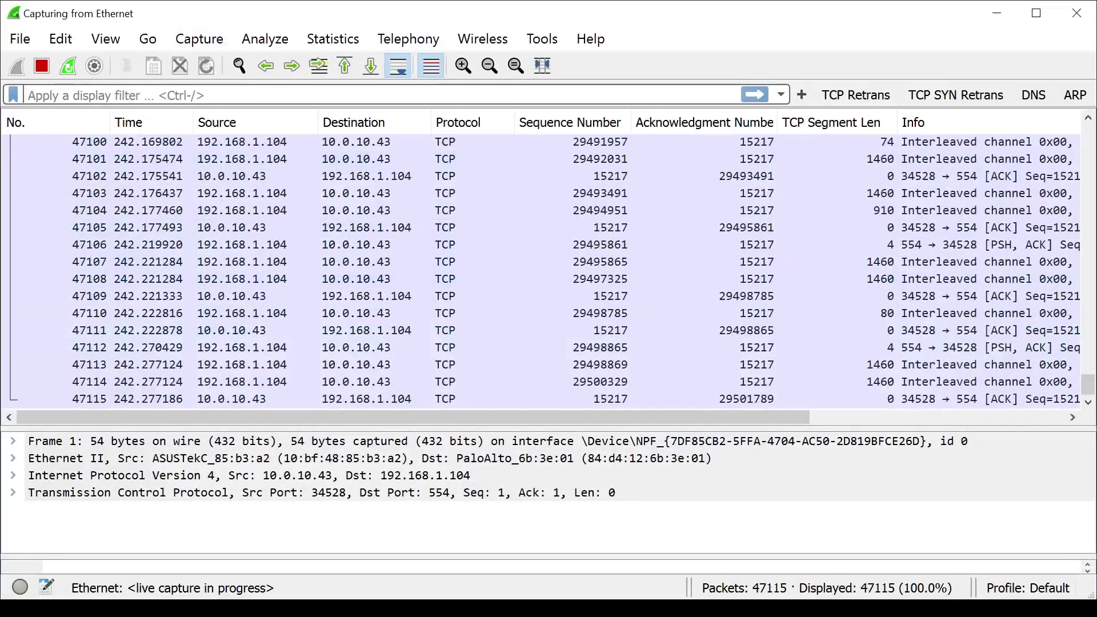
type("dns")
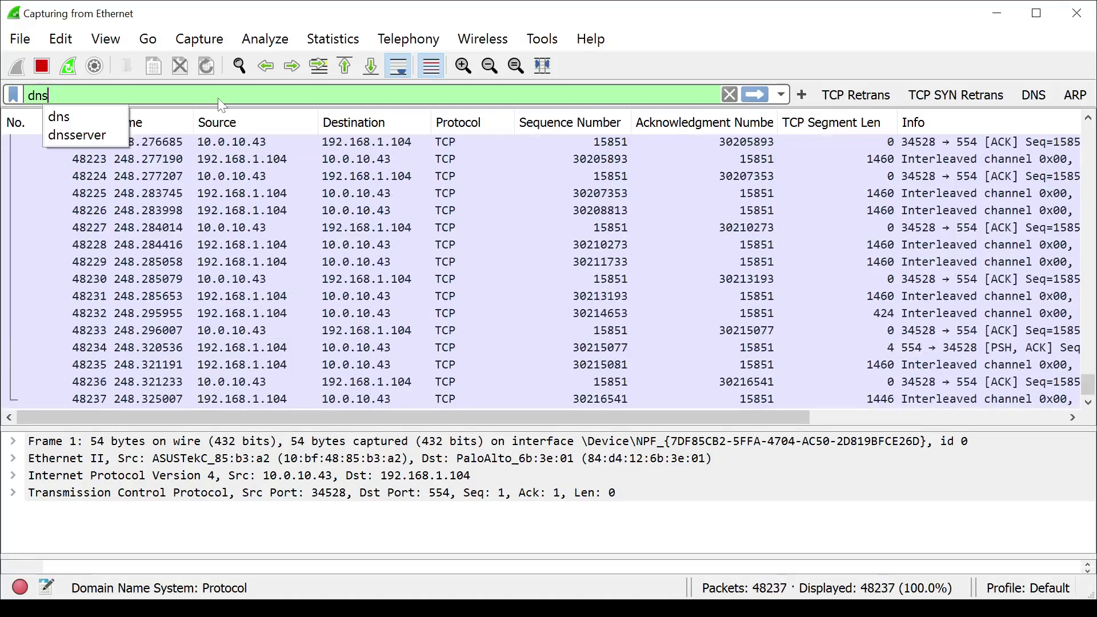
Filter the capture to dns, narrow the Segment Len, Sequence and Acknowledgment columns, then minimise Wireshark.
key("Return")
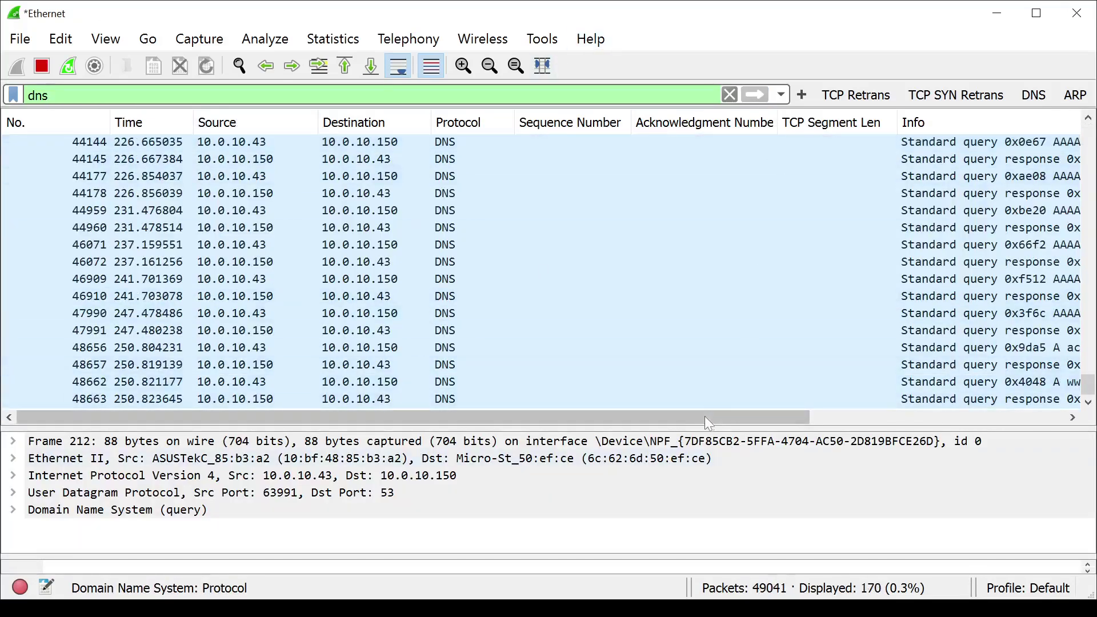
left_click_drag(897, 122, 814, 122)
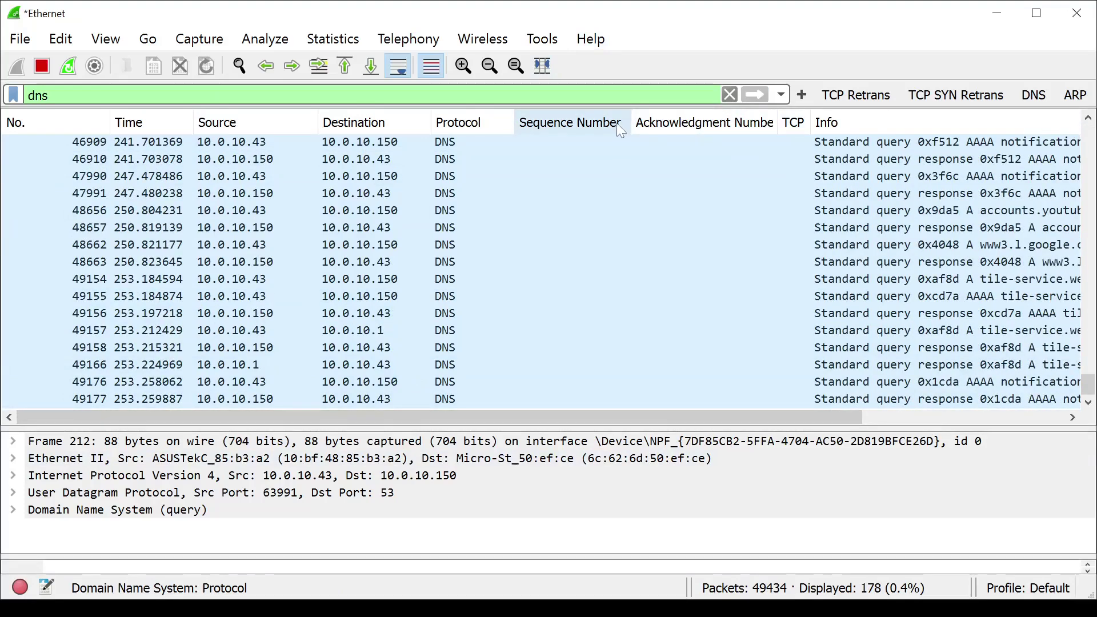
left_click_drag(631, 122, 548, 122)
left_click_drag(696, 123, 579, 122)
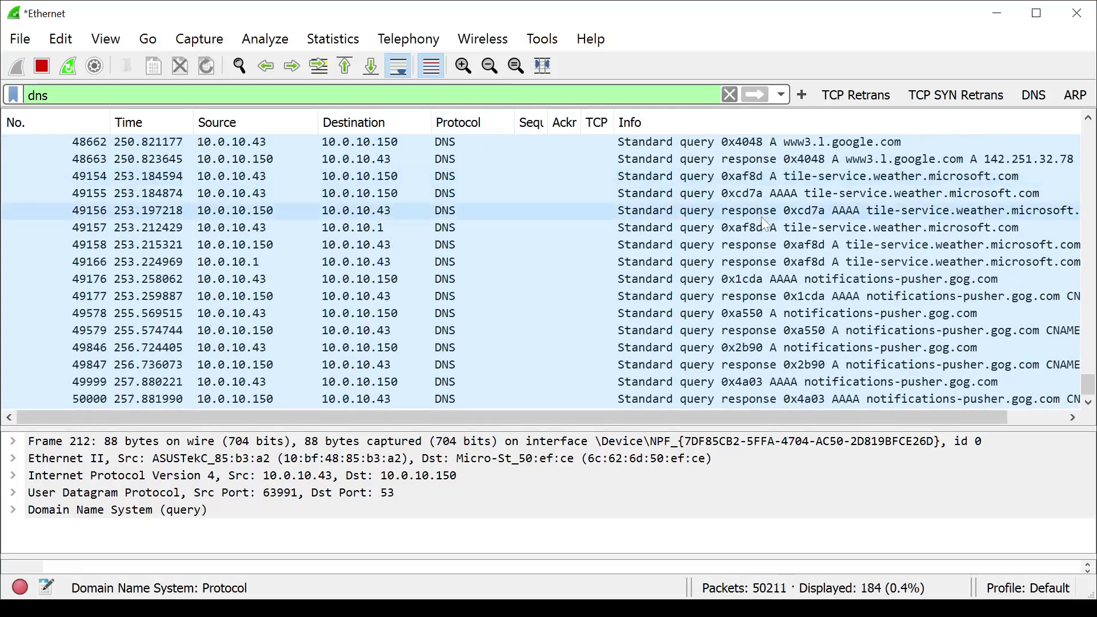
left_click_drag(699, 419, 761, 420)
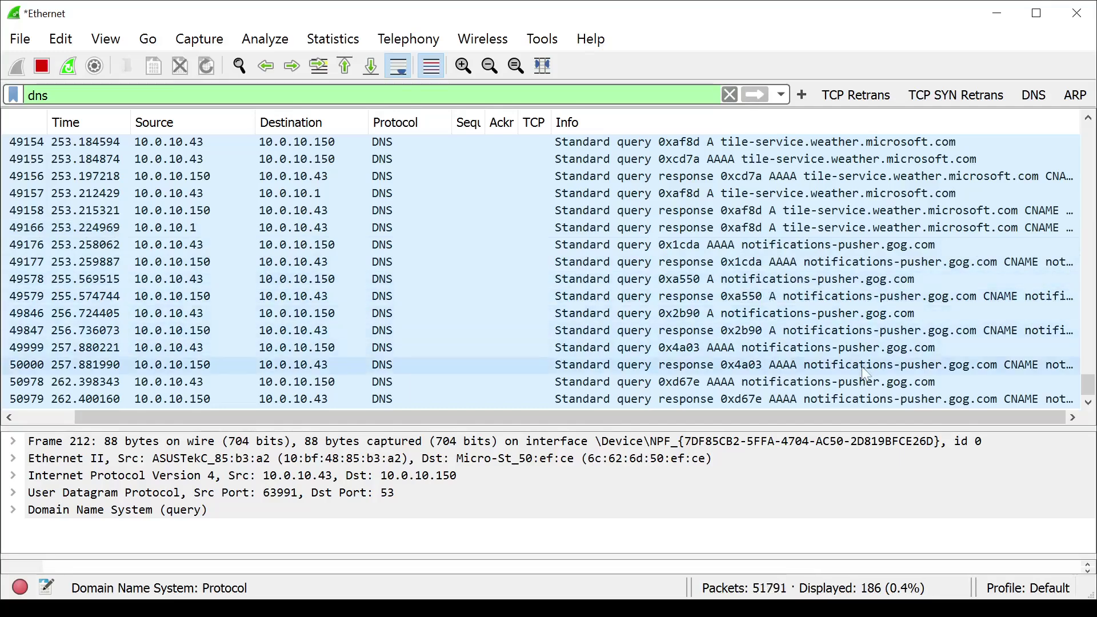
scroll(862, 375, "up", 15)
scroll(863, 374, "up", 20)
scroll(863, 361, "up", 20)
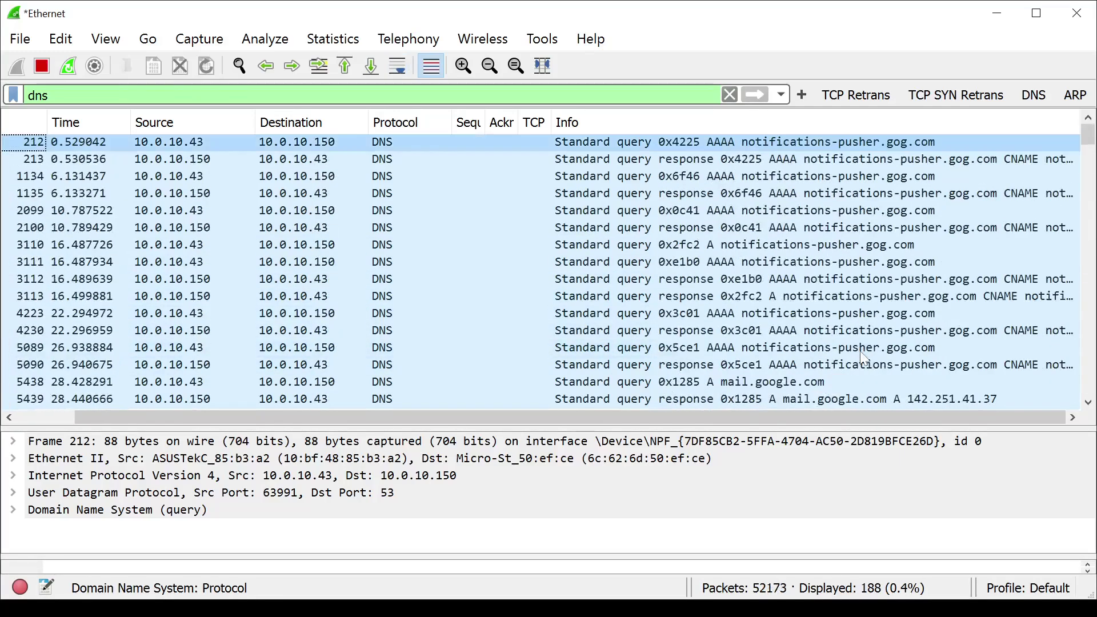
scroll(883, 236, "down", 8)
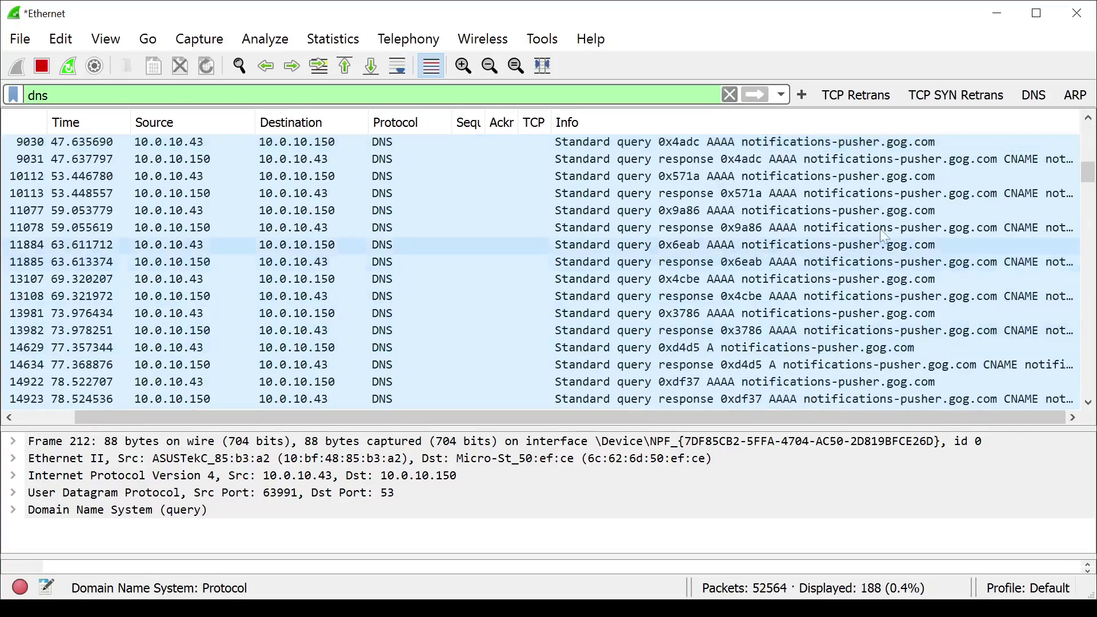
left_click(995, 14)
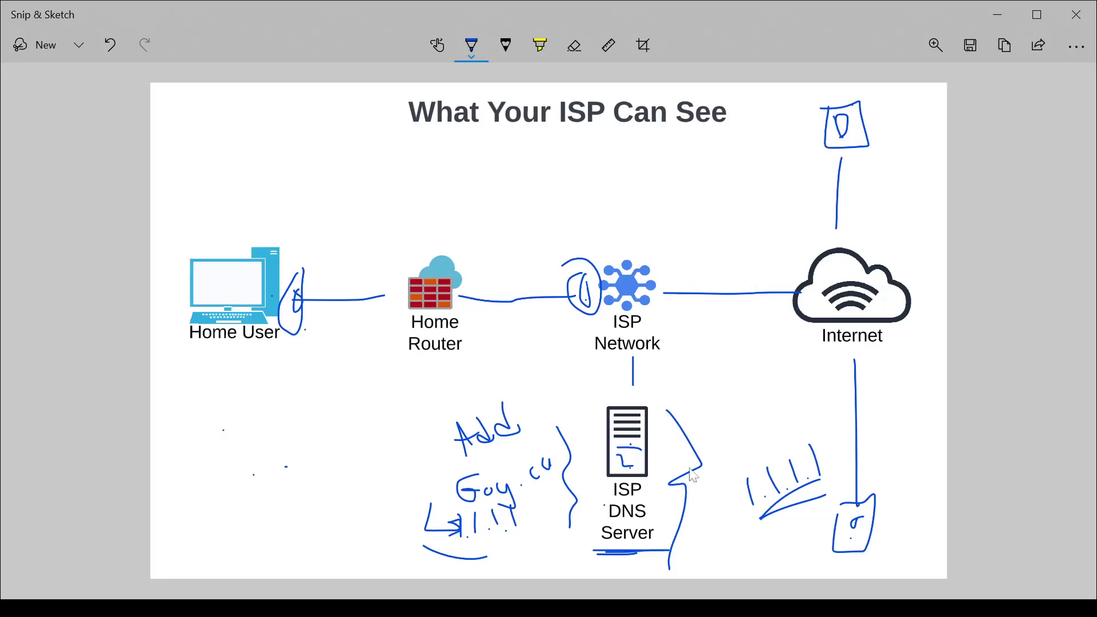
Thicken the Server underline, write a note above Home User, and extend the DNS icon dash.
left_click_drag(593, 554, 670, 552)
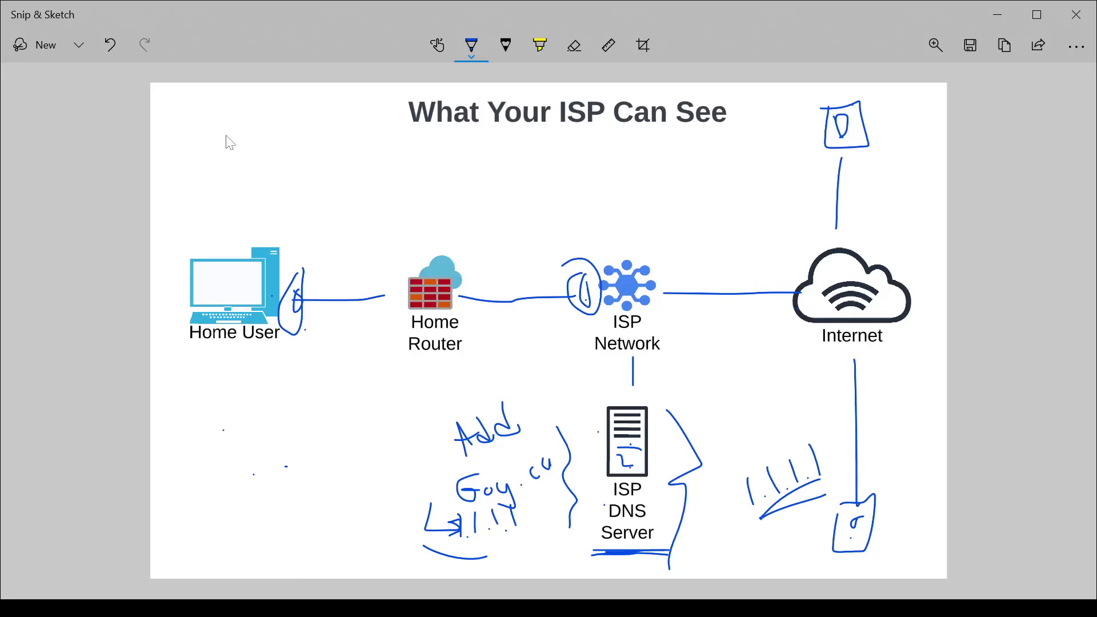
mouse_move(226, 135)
left_mouse_down()
mouse_move(275, 170)
mouse_move(432, 149)
left_mouse_up()
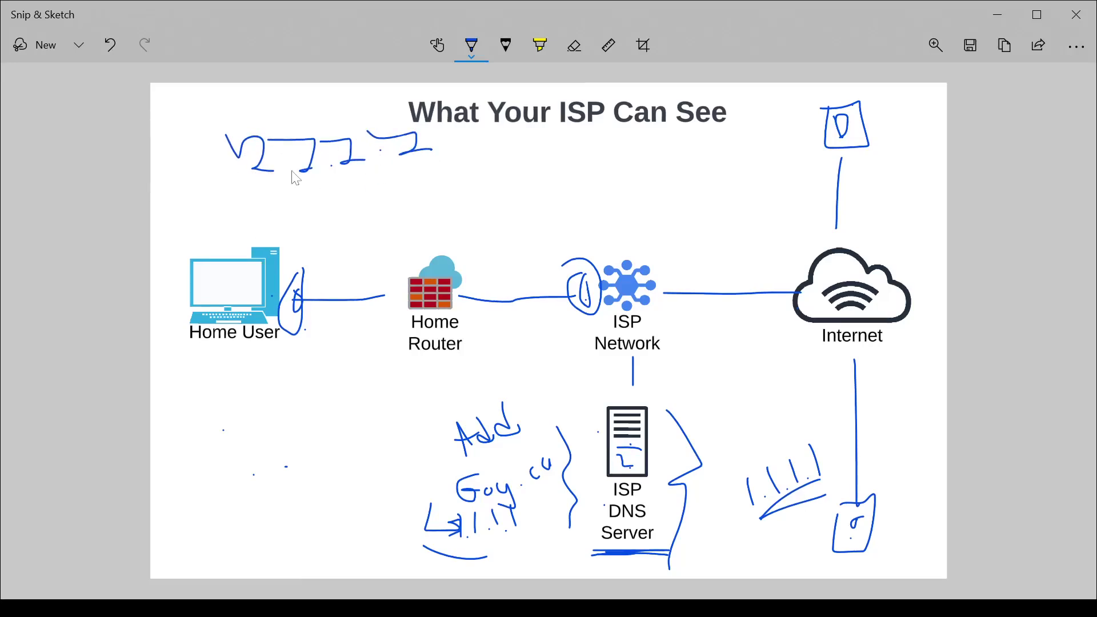
left_click_drag(619, 447, 639, 448)
In red ink, draw a double-headed path from Home User to the top-right box, then Alt+Tab to Wireshark.
left_click(471, 39)
left_click(409, 167)
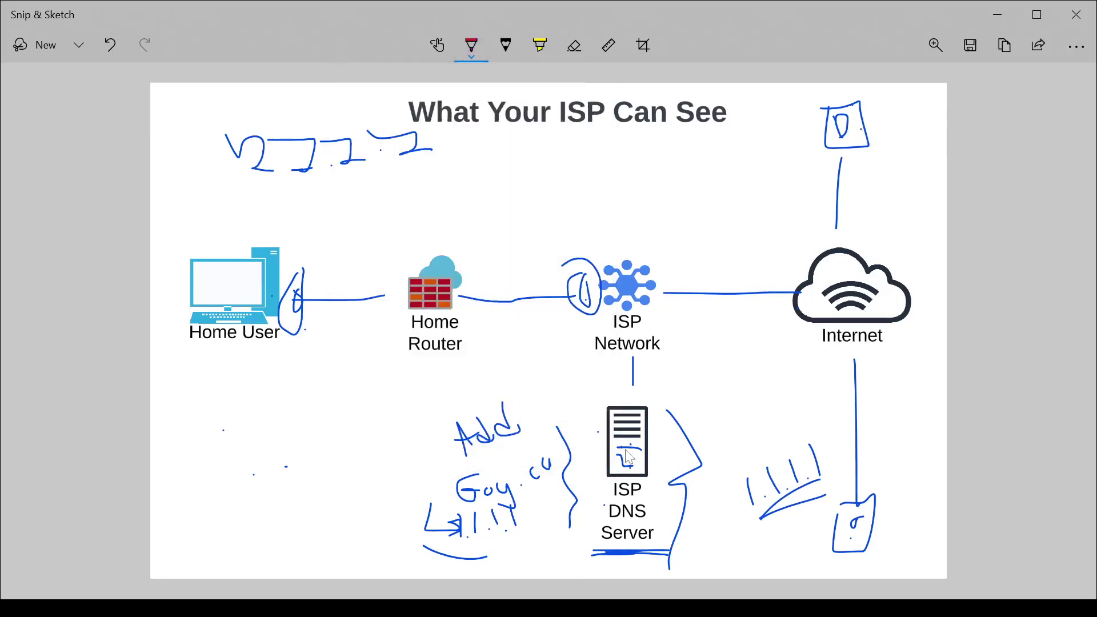
left_click_drag(891, 115, 906, 127)
mouse_move(335, 271)
left_mouse_down()
mouse_move(812, 158)
mouse_move(793, 161)
left_mouse_up()
left_click_drag(326, 268, 353, 269)
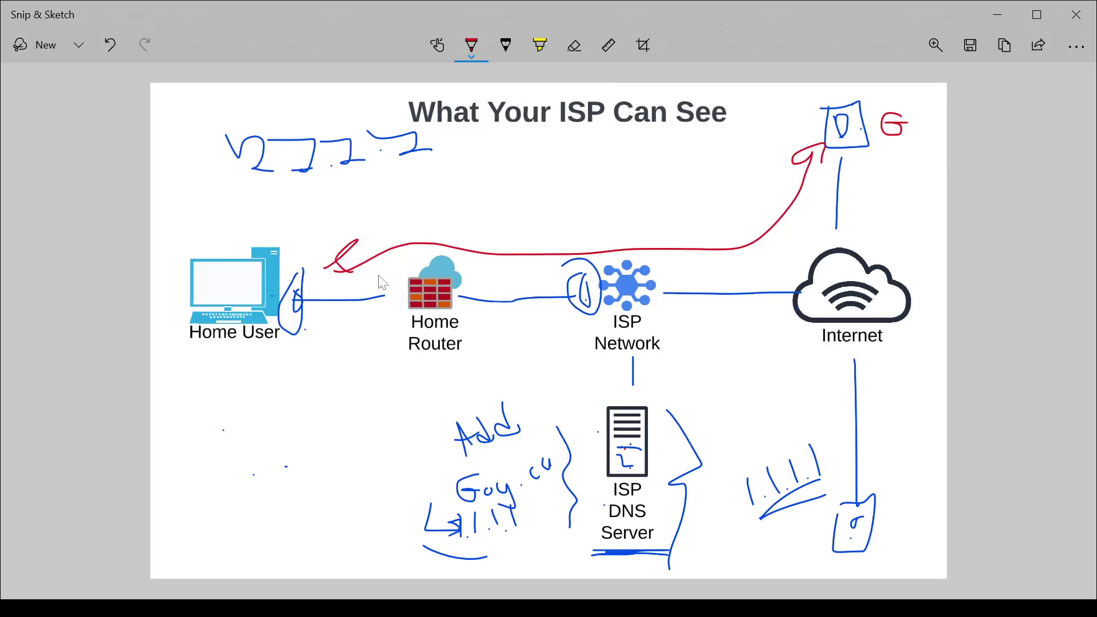
left_click_drag(838, 552, 873, 549)
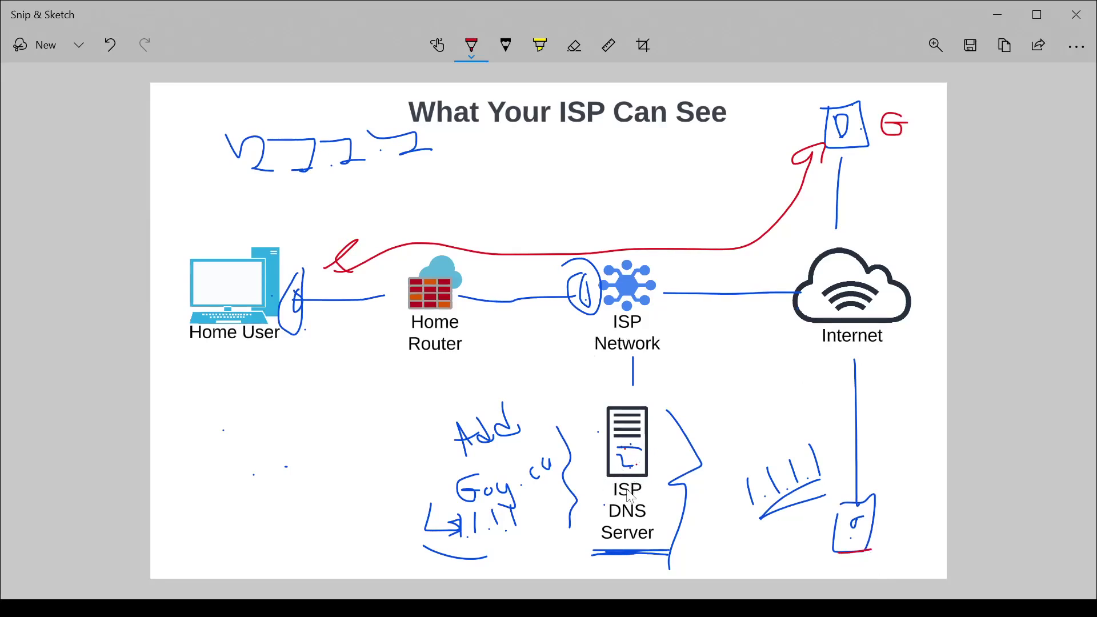
key("alt+Tab")
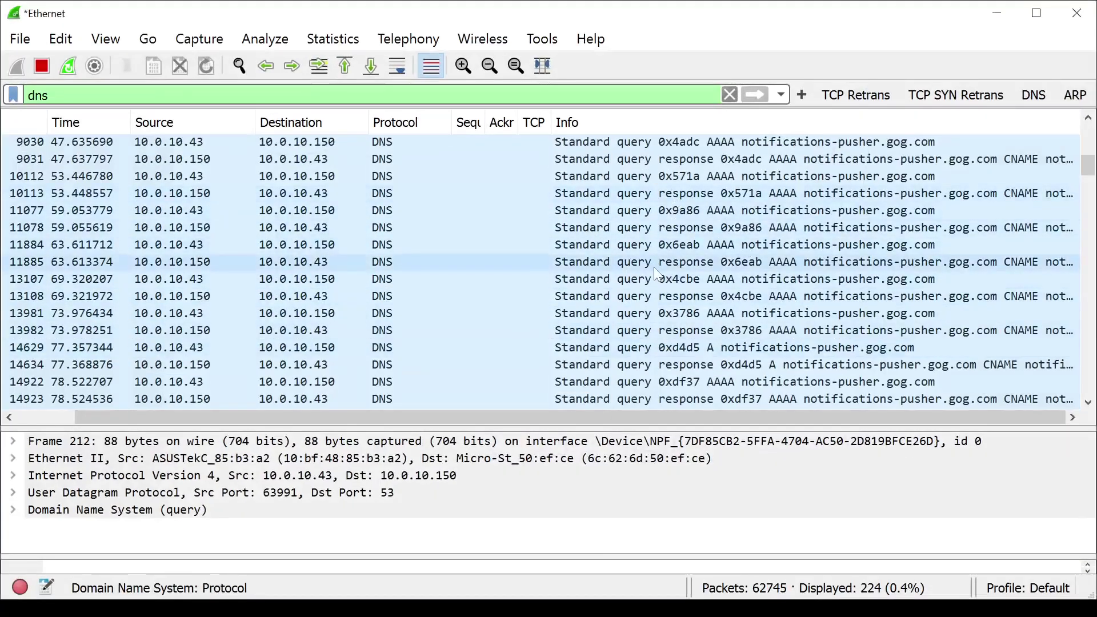
scroll(654, 279, "up", 10)
scroll(654, 278, "down", 20)
scroll(654, 281, "down", 10)
scroll(652, 283, "down", 10)
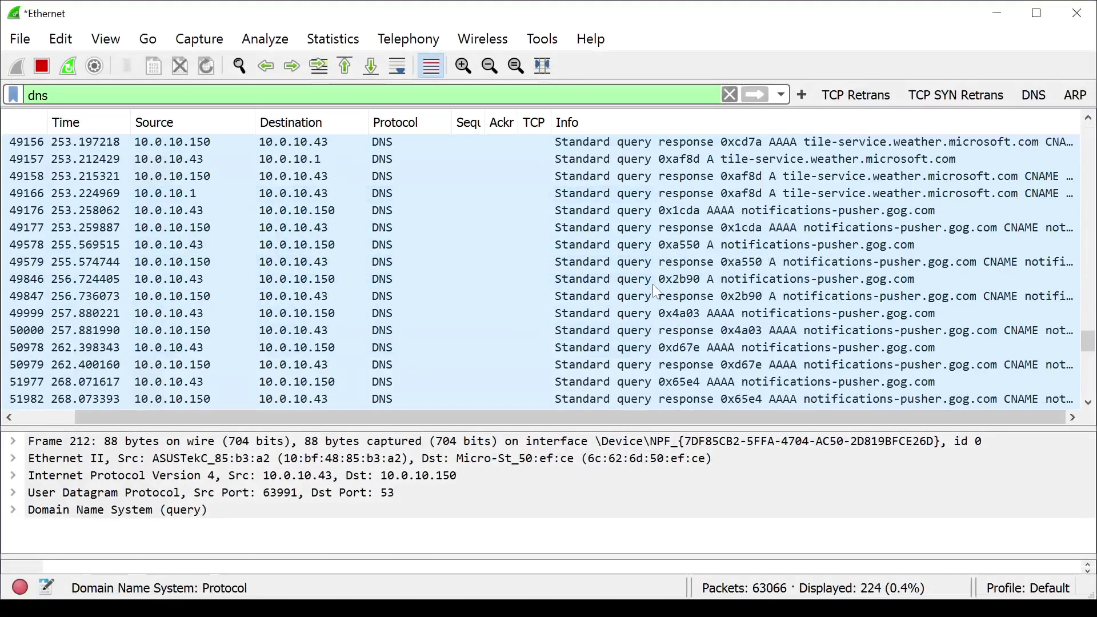
scroll(652, 283, "down", 8)
scroll(653, 285, "down", 5)
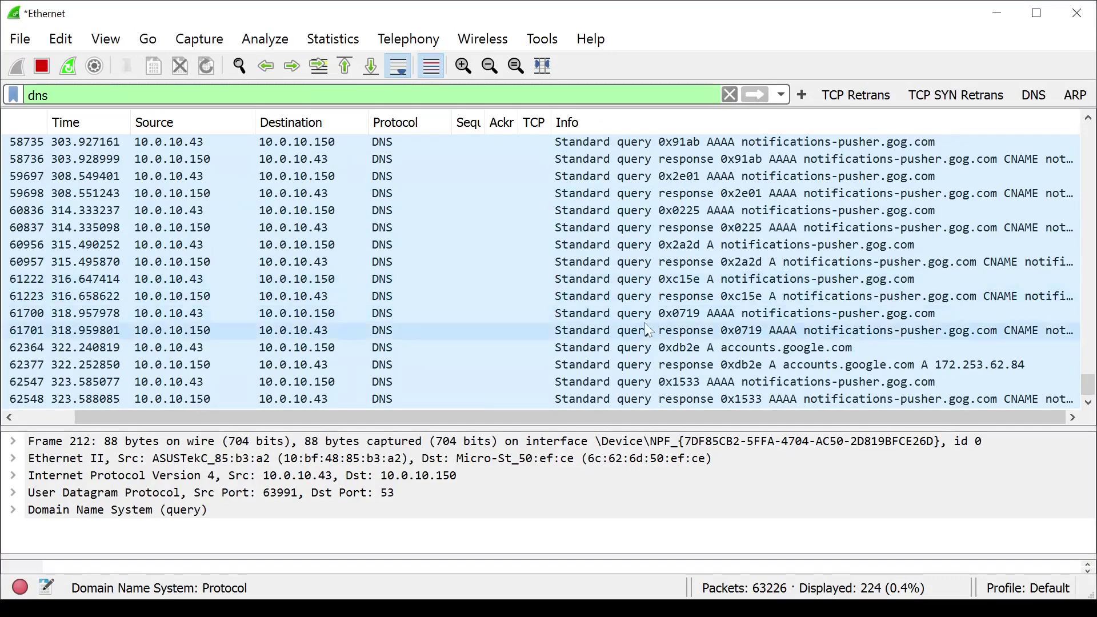
scroll(647, 330, "up", 10)
Inspect DNS frames incl. mail.google.com and the tile-service query to 10.0.10.1, then return to the diagram.
left_click(229, 281)
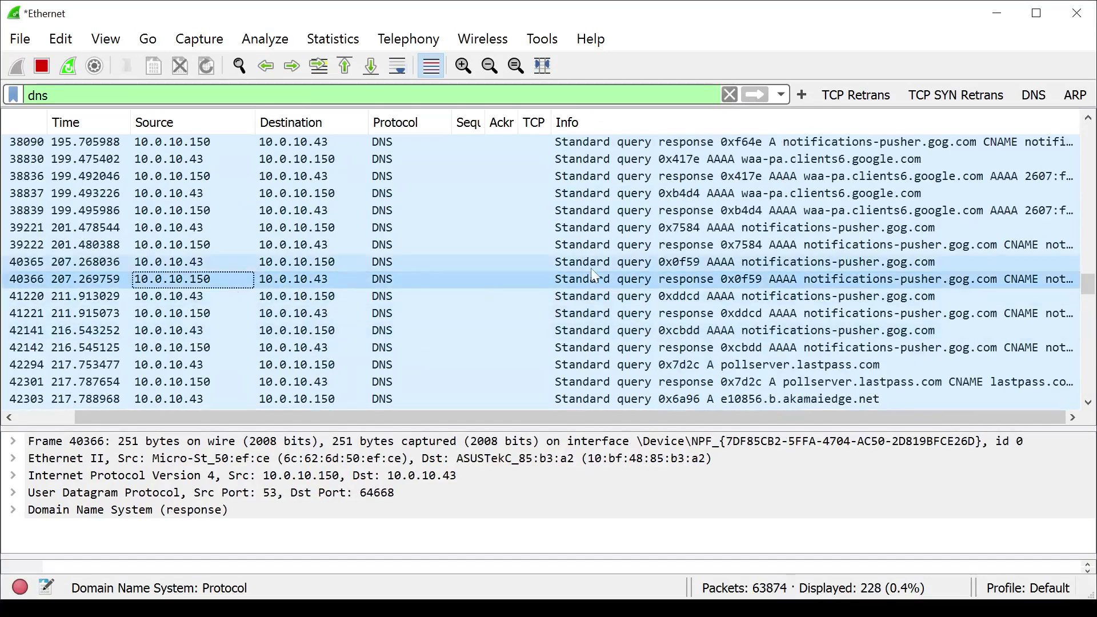
scroll(634, 296, "down", 20)
scroll(679, 313, "down", 8)
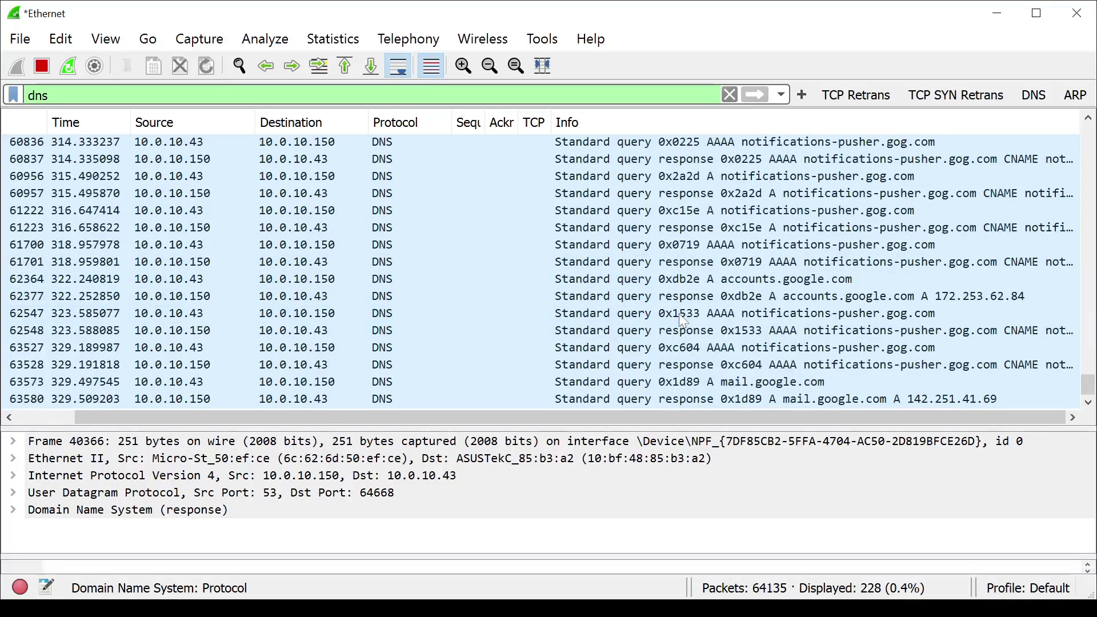
left_click(720, 382)
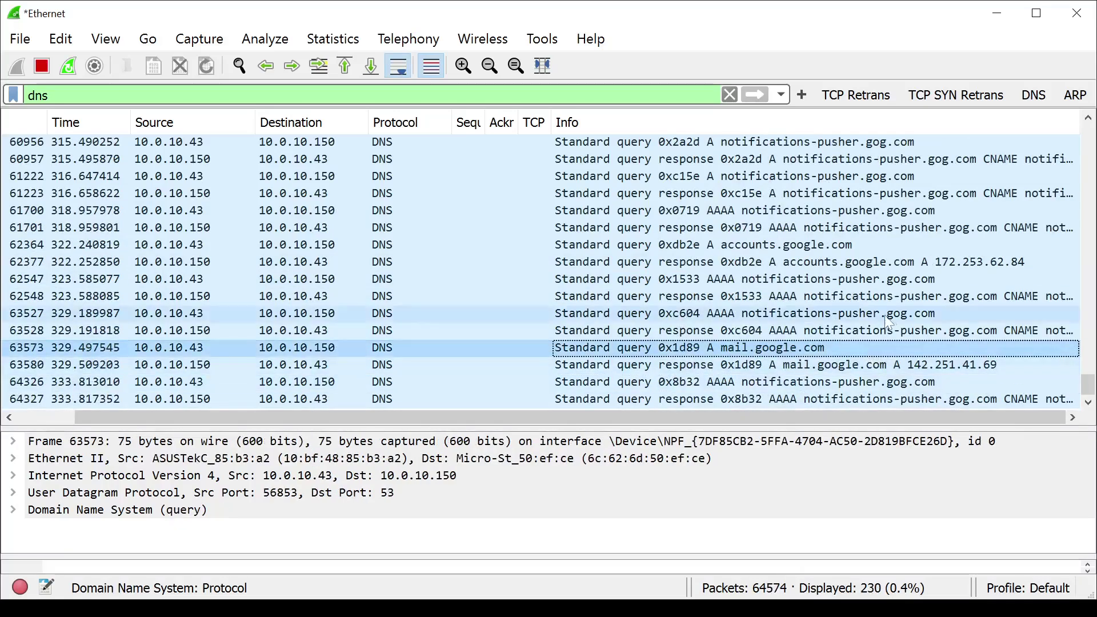
left_click(886, 315)
scroll(882, 283, "up", 10)
left_click(870, 210)
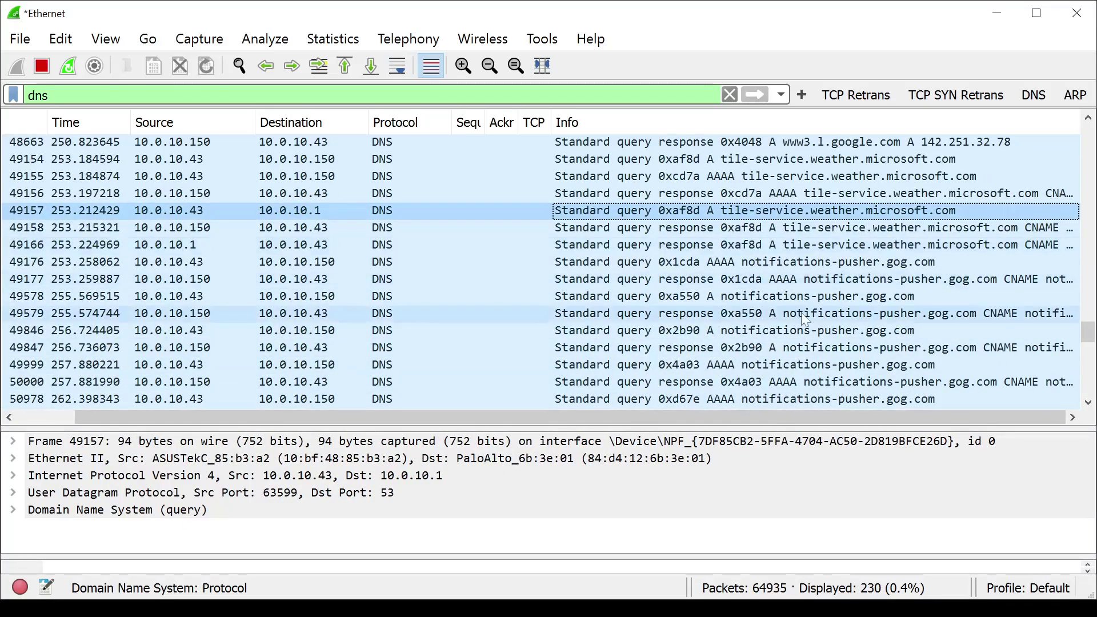
key("alt+Tab")
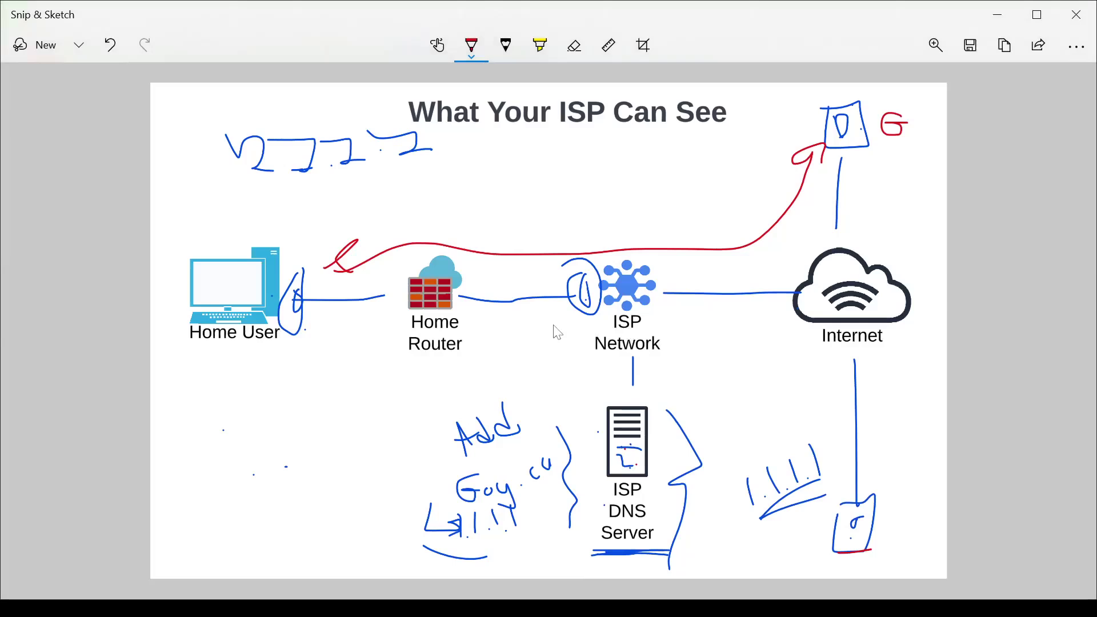
Underline 'ISP DNS Server' in red and circle the mark beside the ISP Network icon.
left_click_drag(594, 555, 672, 551)
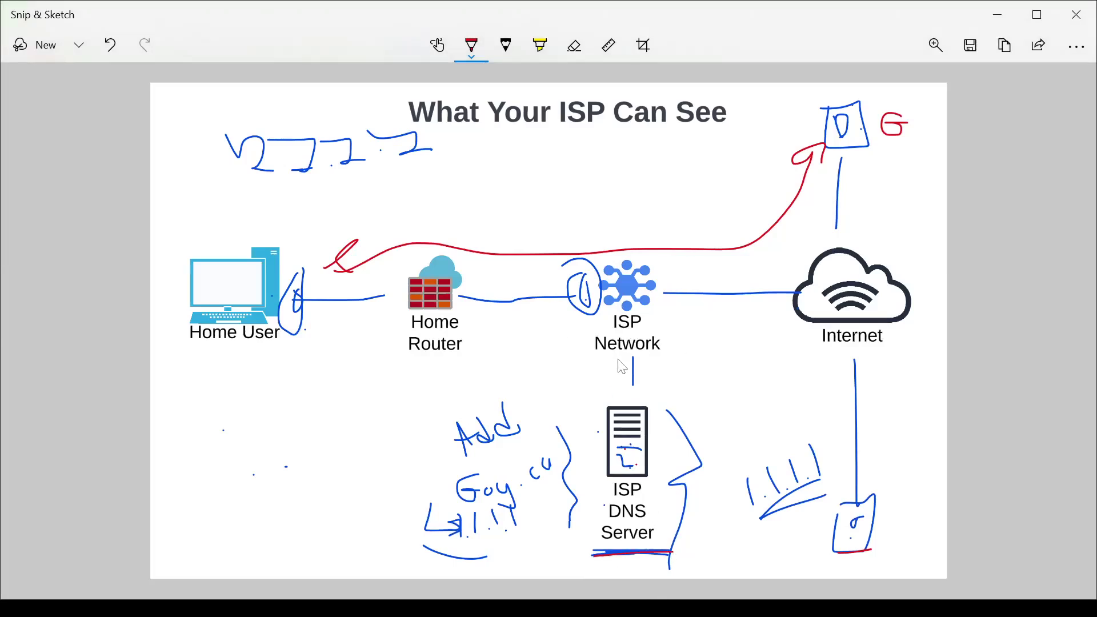
left_click_drag(573, 265, 595, 310)
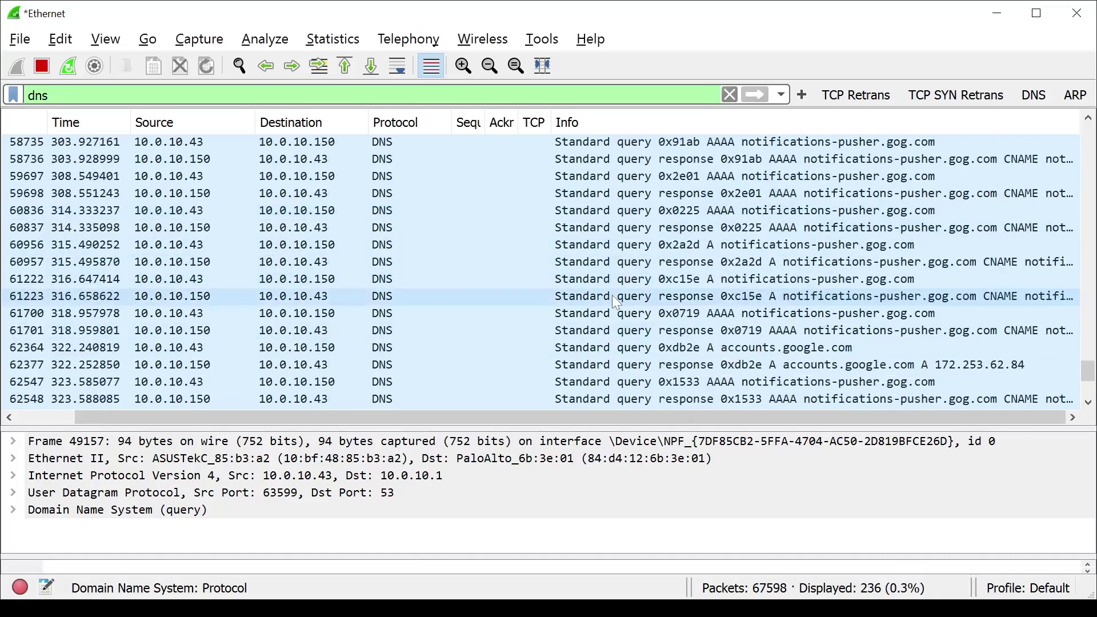
scroll(612, 295, "up", 20)
scroll(611, 296, "up", 5)
scroll(610, 295, "up", 15)
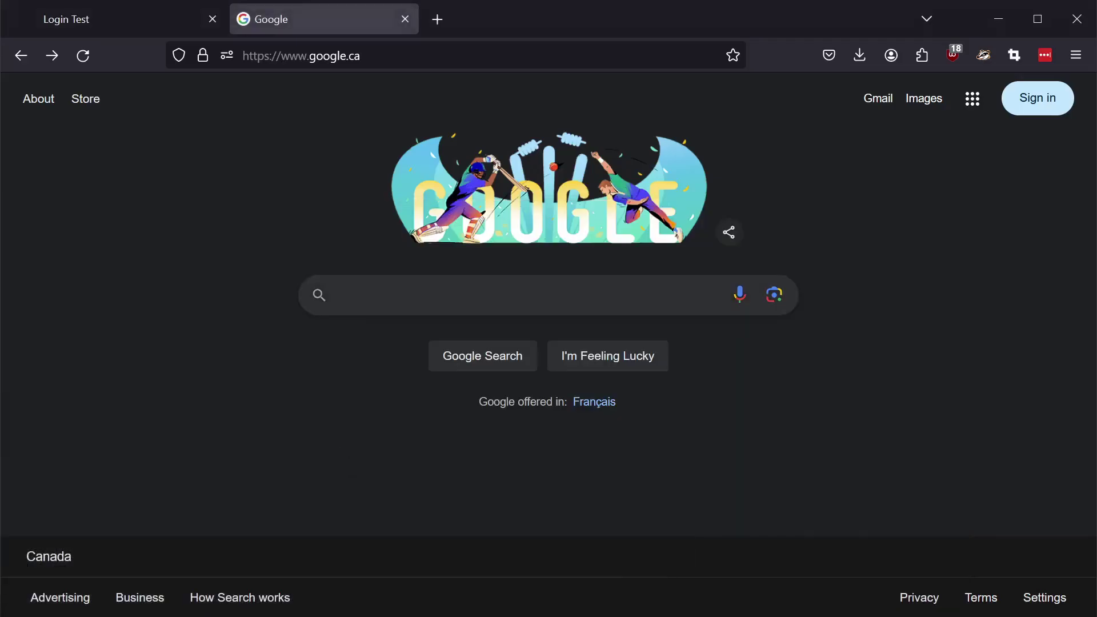
Search Google for help with smelly feet, skim the results, then return to the Login Test page.
left_click(377, 299)
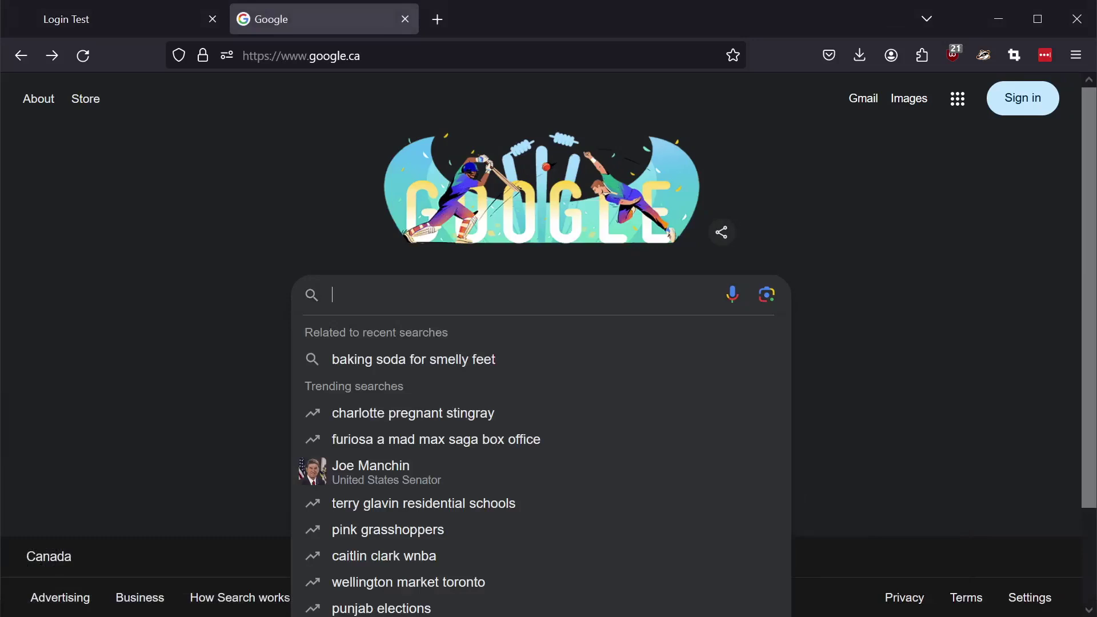
type("my feet are")
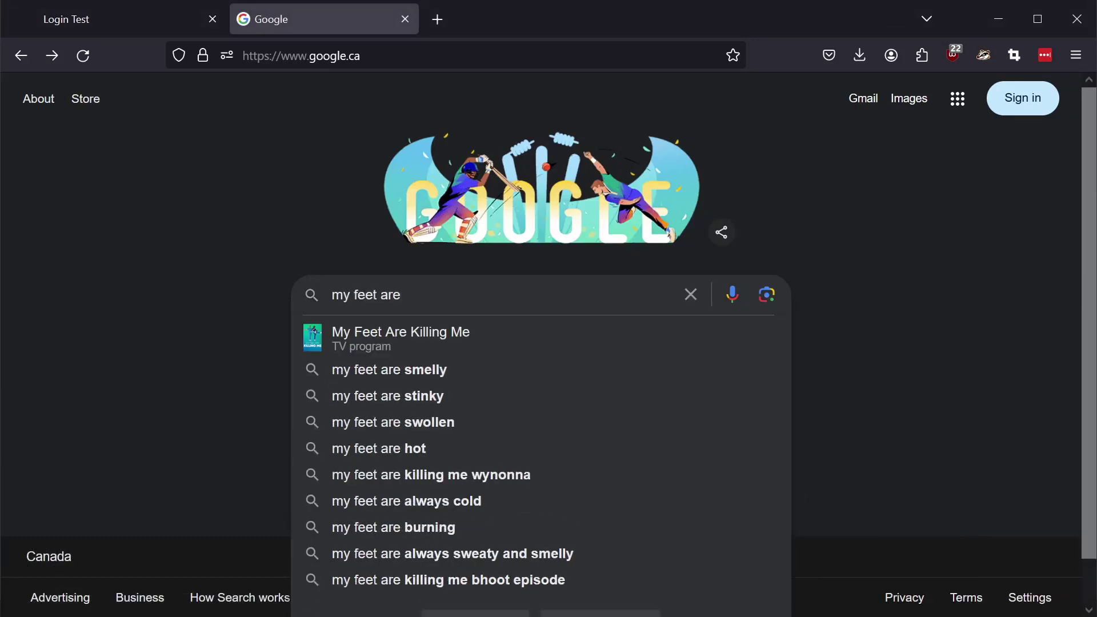
type(" really smelly help")
key("Return")
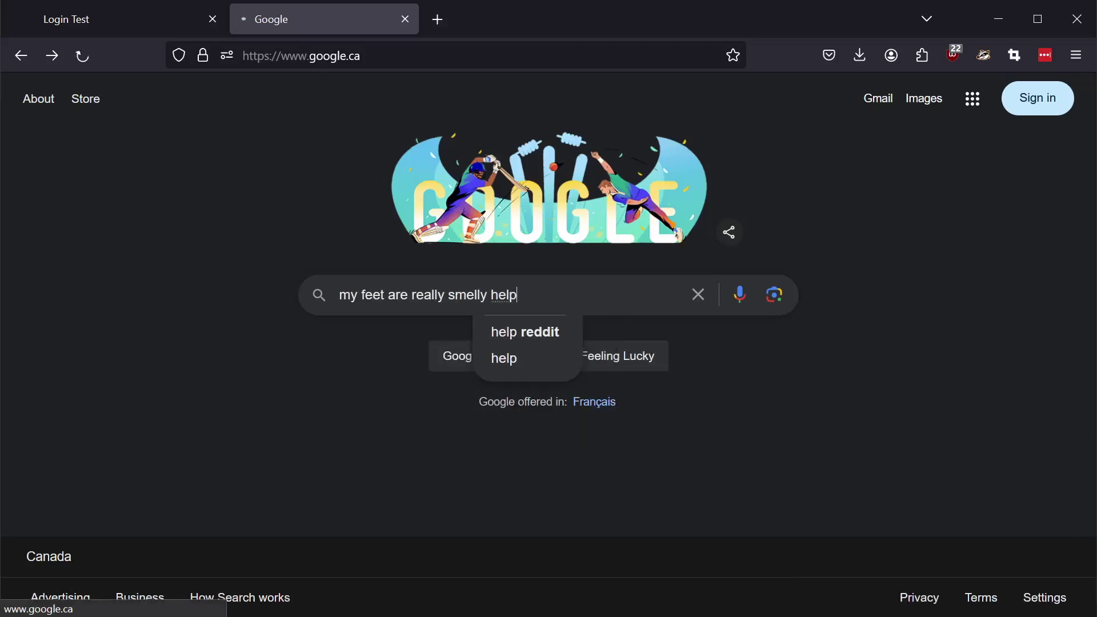
triple_click(257, 114)
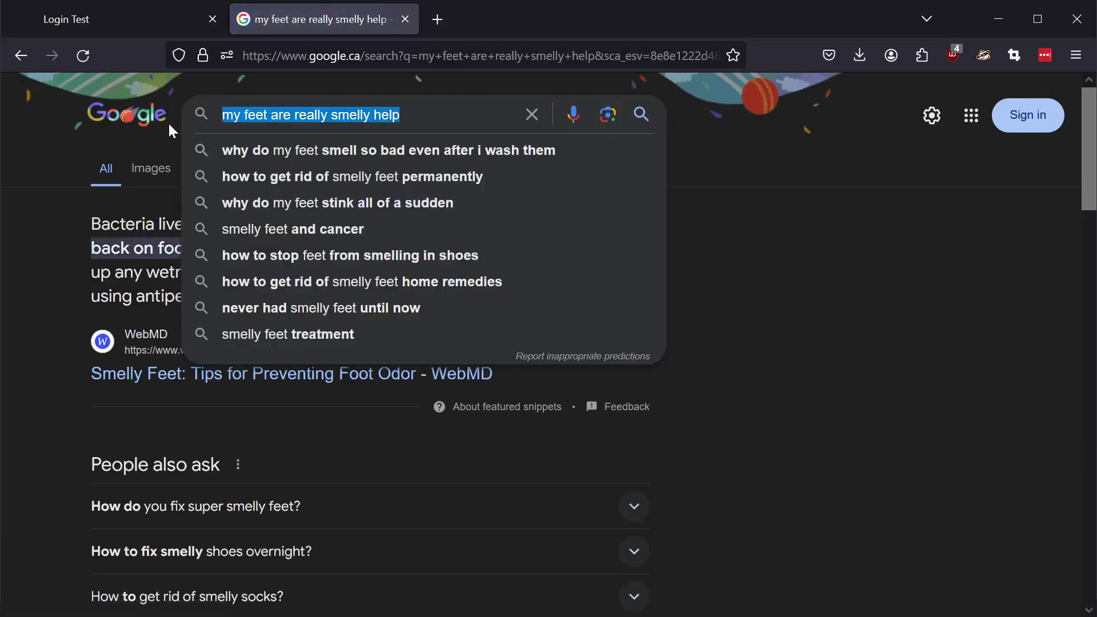
left_click(809, 467)
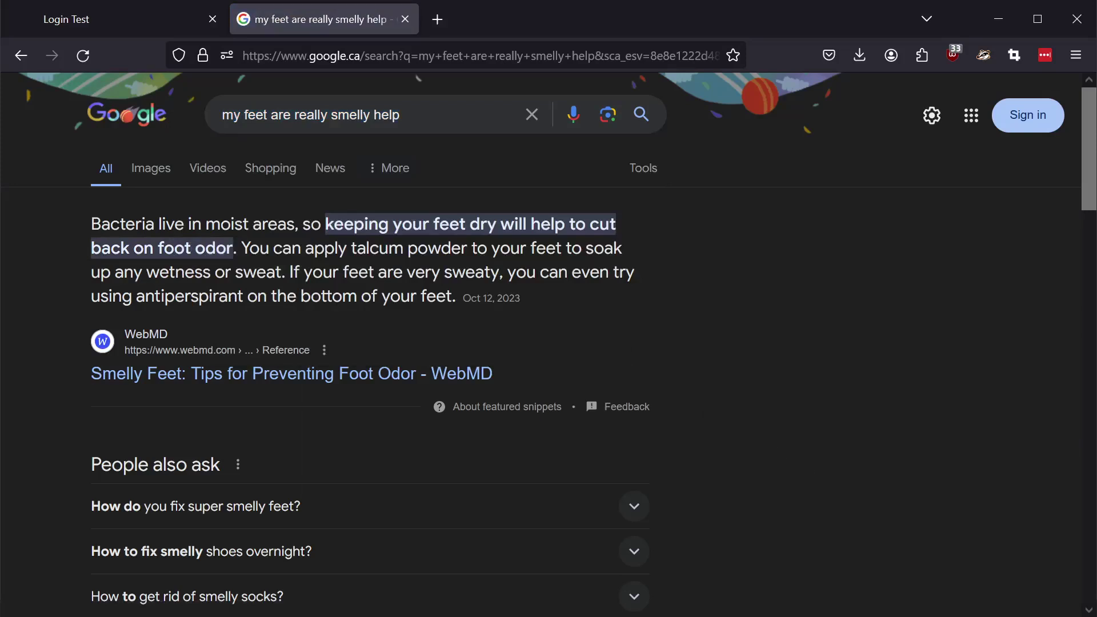
key("ctrl+l")
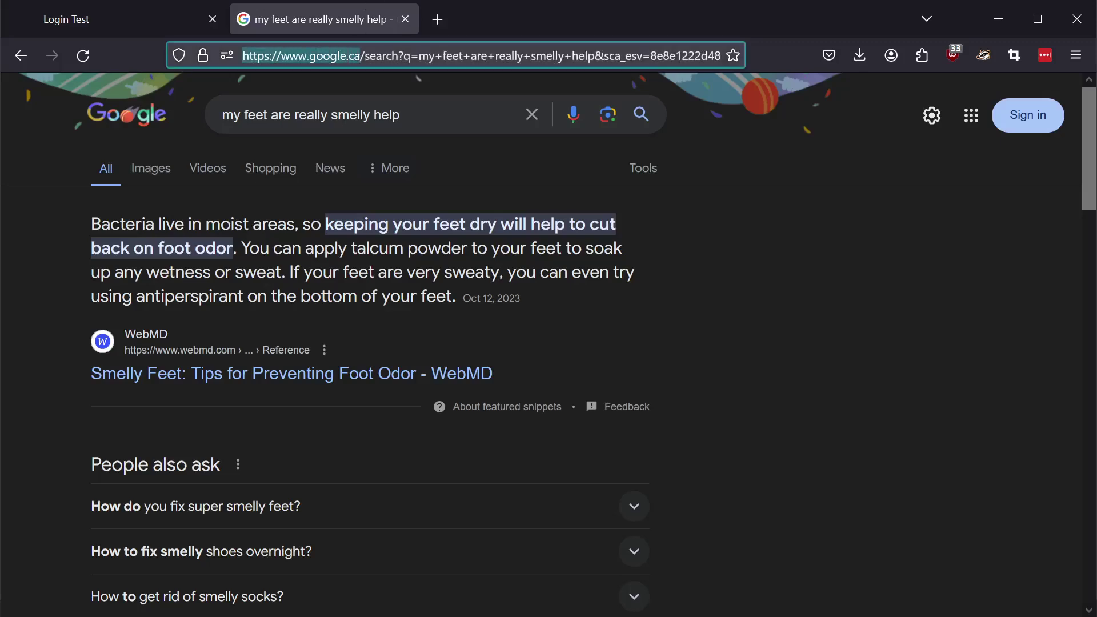
scroll(380, 374, "down", 5)
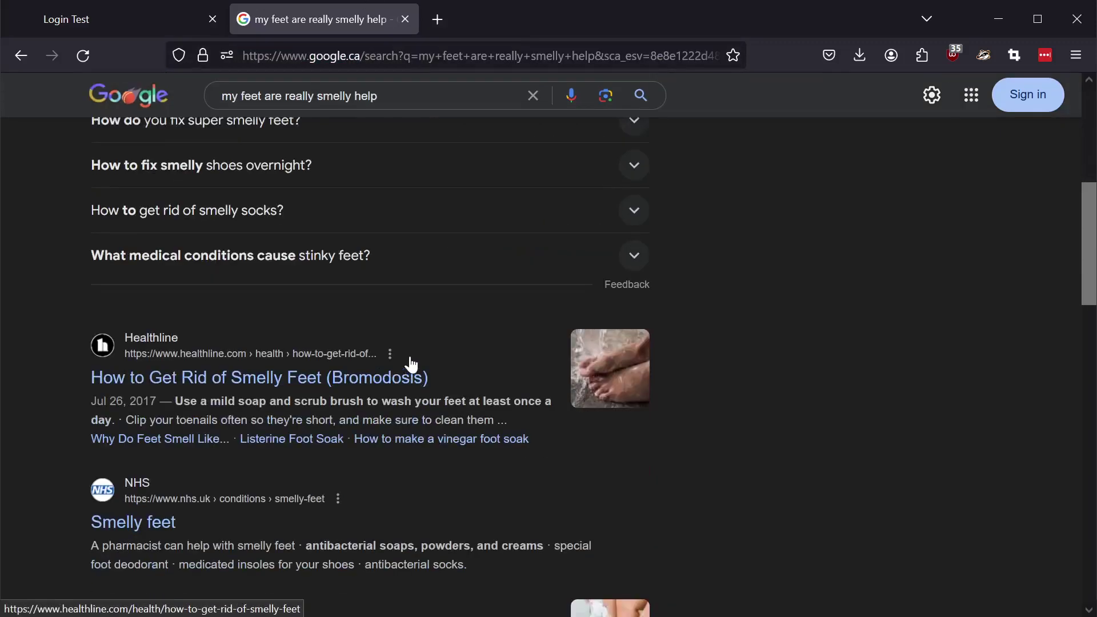
scroll(411, 365, "up", 5)
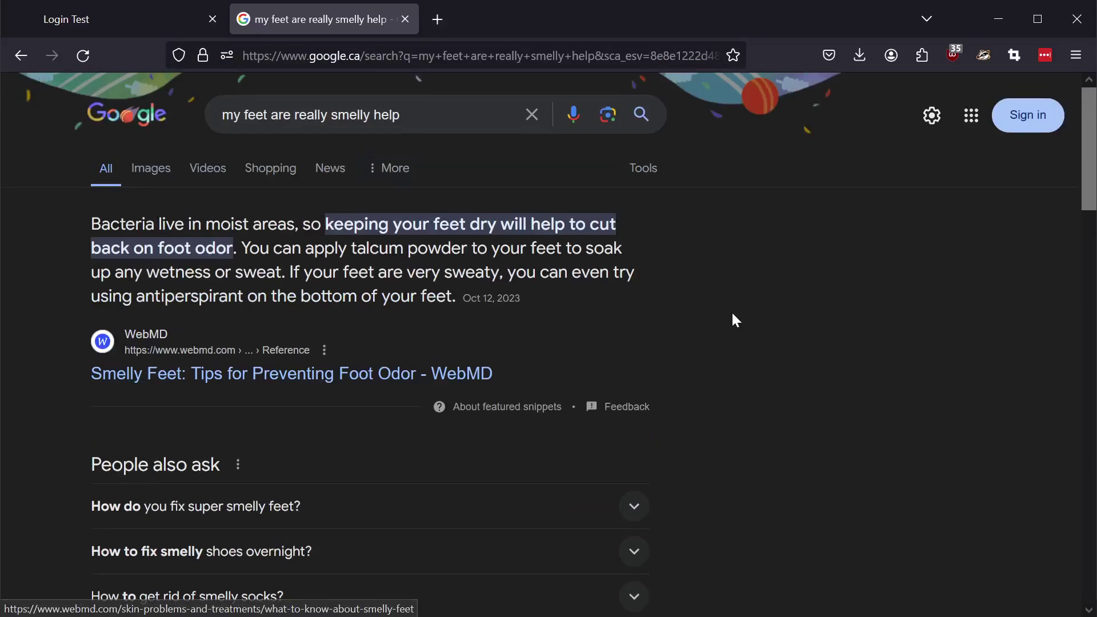
scroll(736, 275, "down", 5)
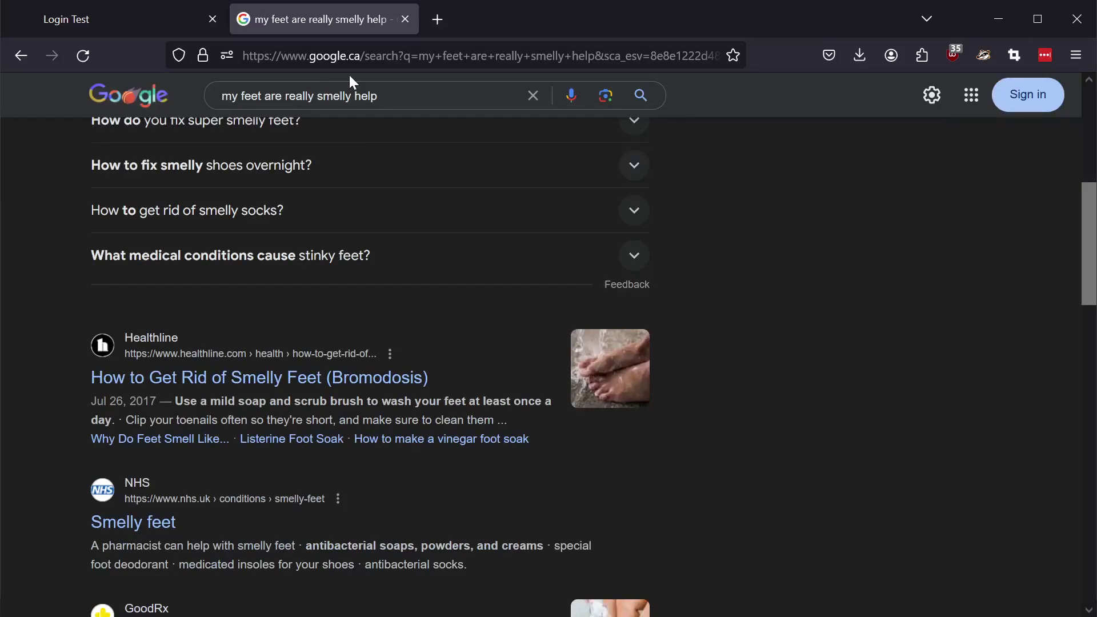
scroll(737, 362, "down", 3)
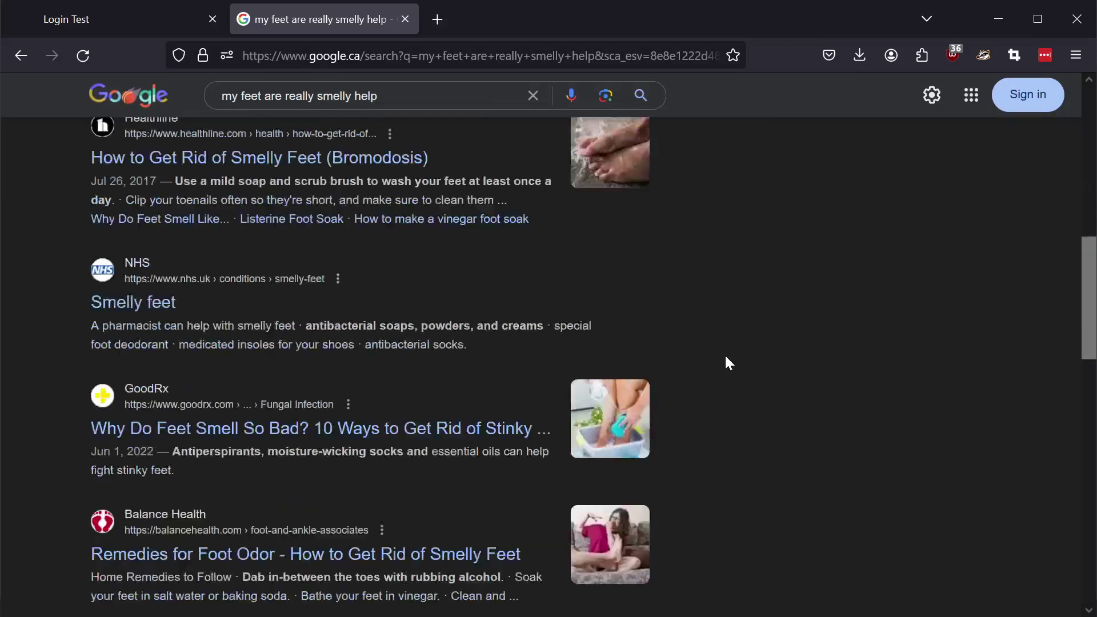
scroll(725, 356, "down", 2)
scroll(726, 357, "down", 4)
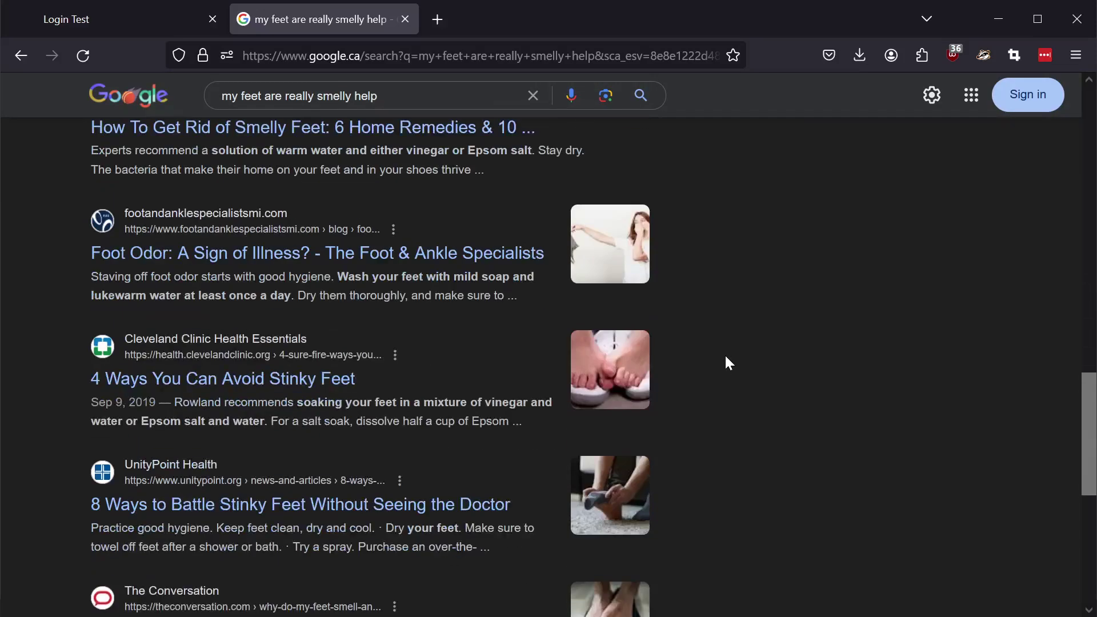
scroll(724, 361, "up", 5)
scroll(724, 363, "up", 5)
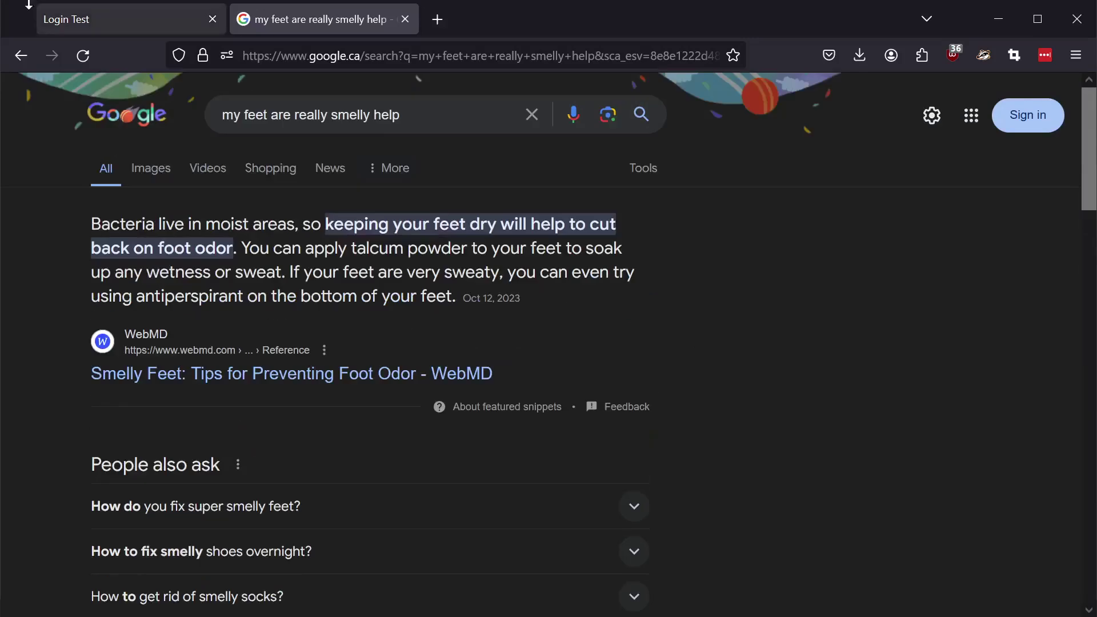
left_click(111, 21)
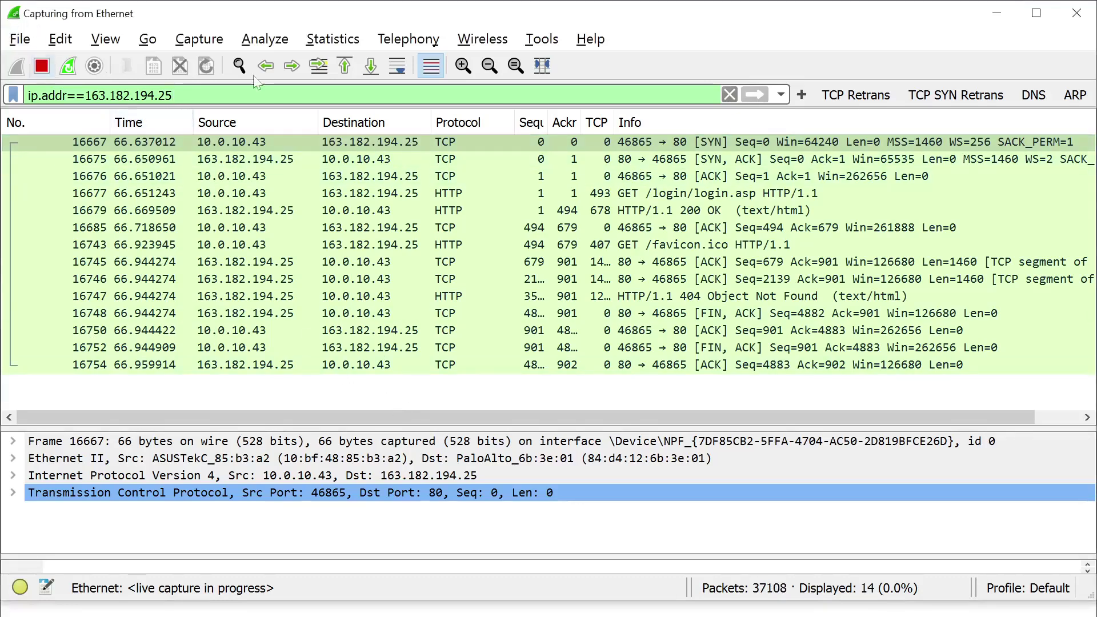
left_click(996, 16)
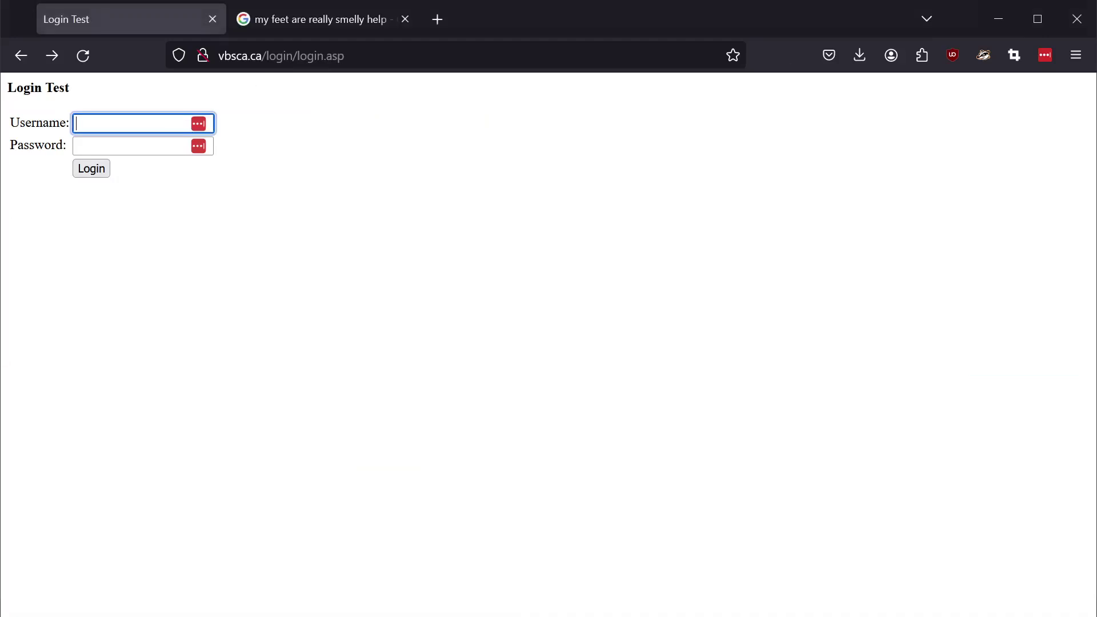
Submit a test username and password on the Login Test form and decline LastPass saving it.
key("BackSpace")
key("Tab")
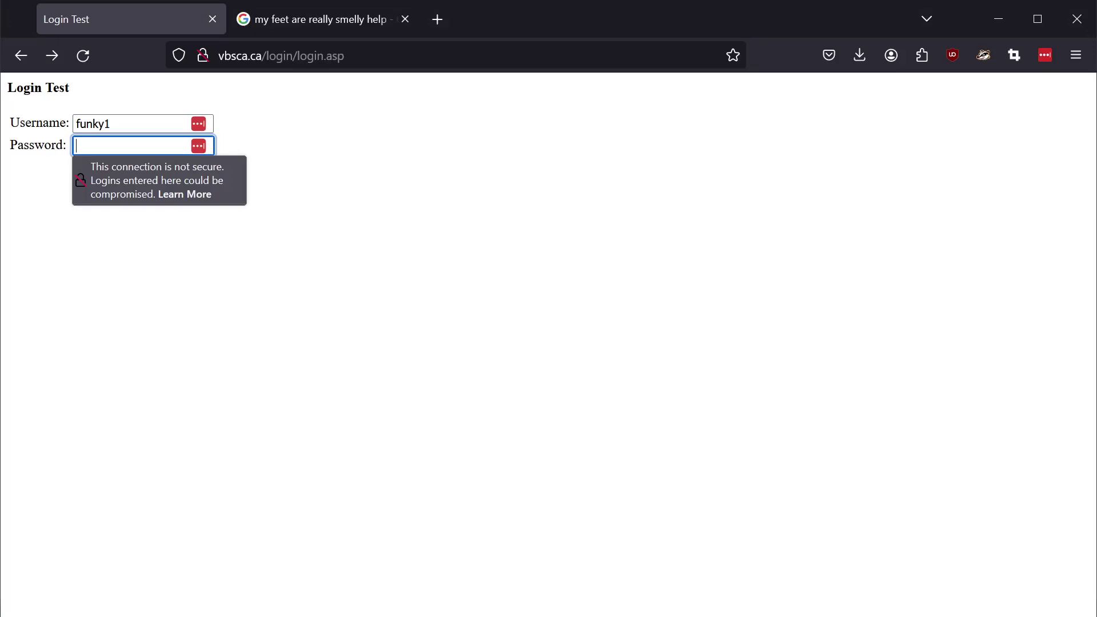
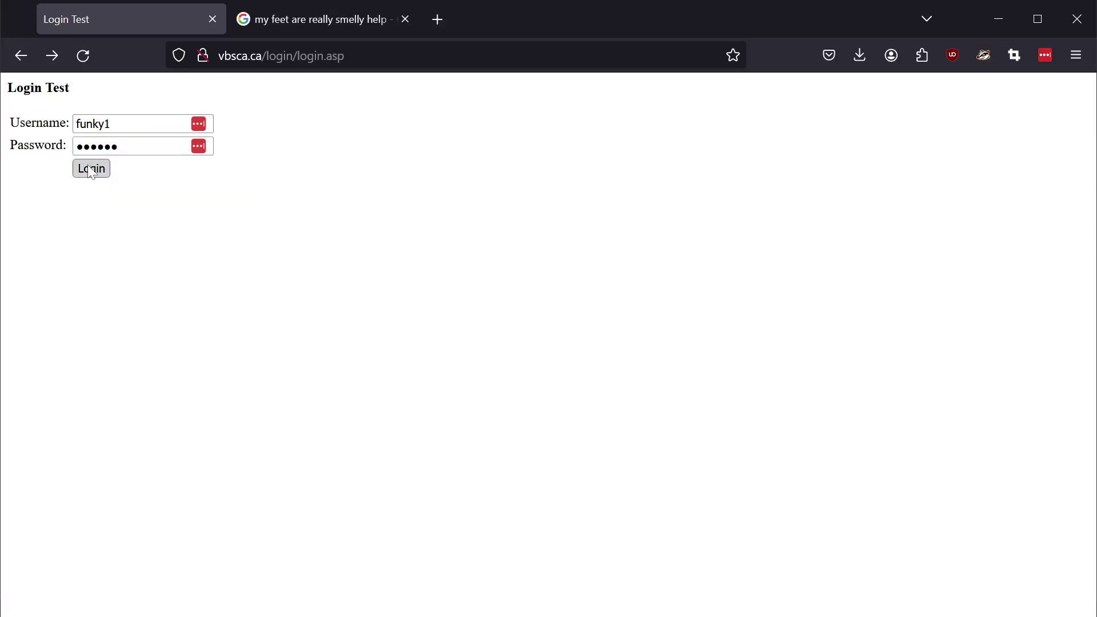
left_click(94, 169)
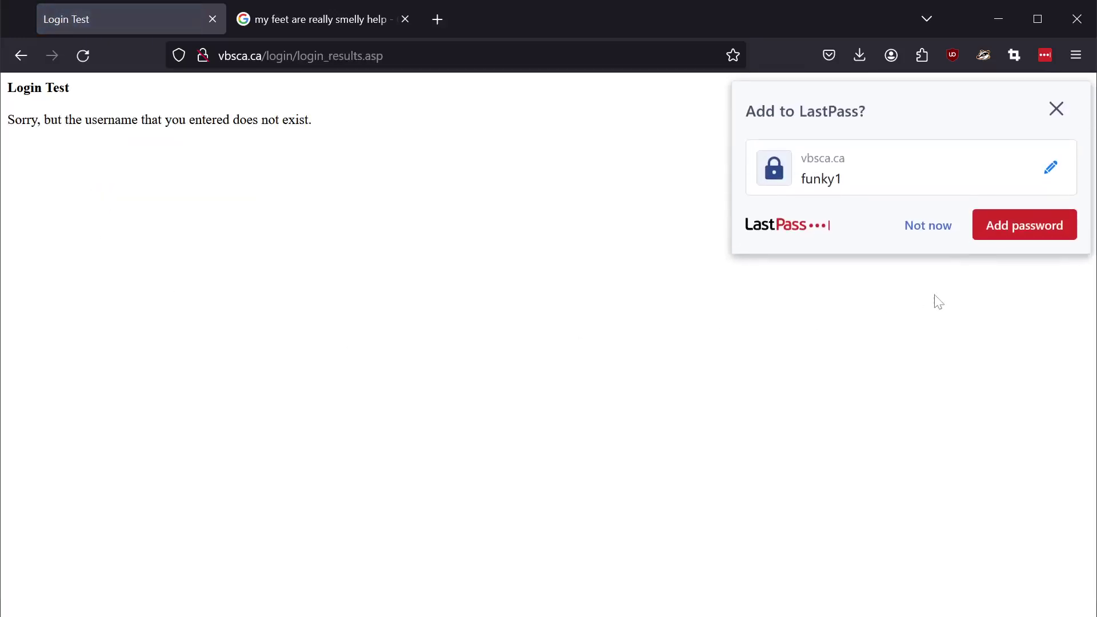
left_click(927, 228)
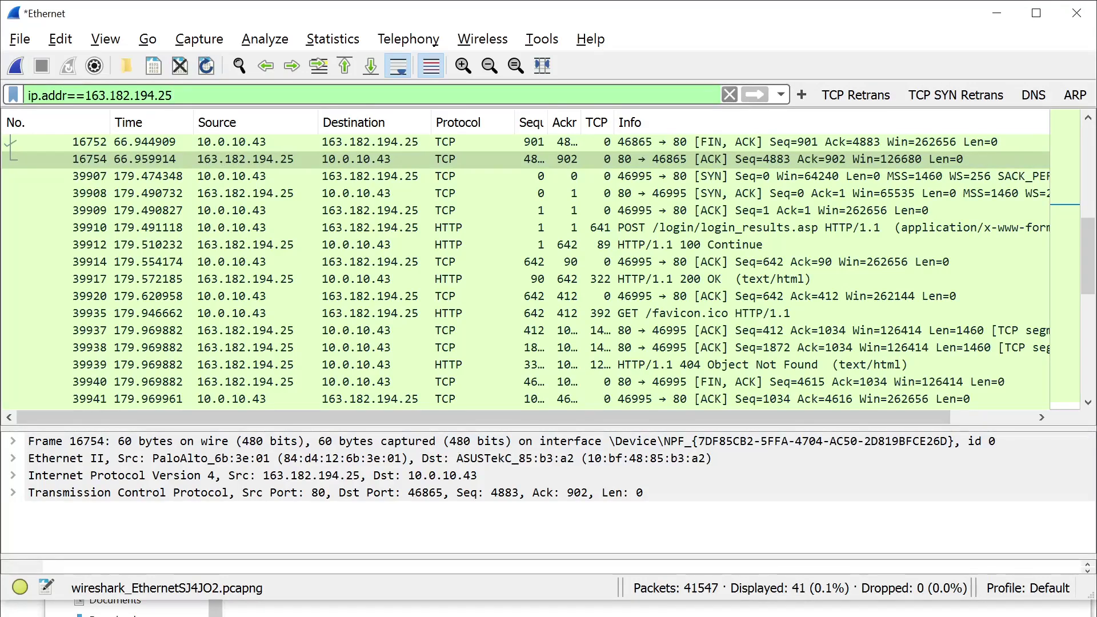
type("&&")
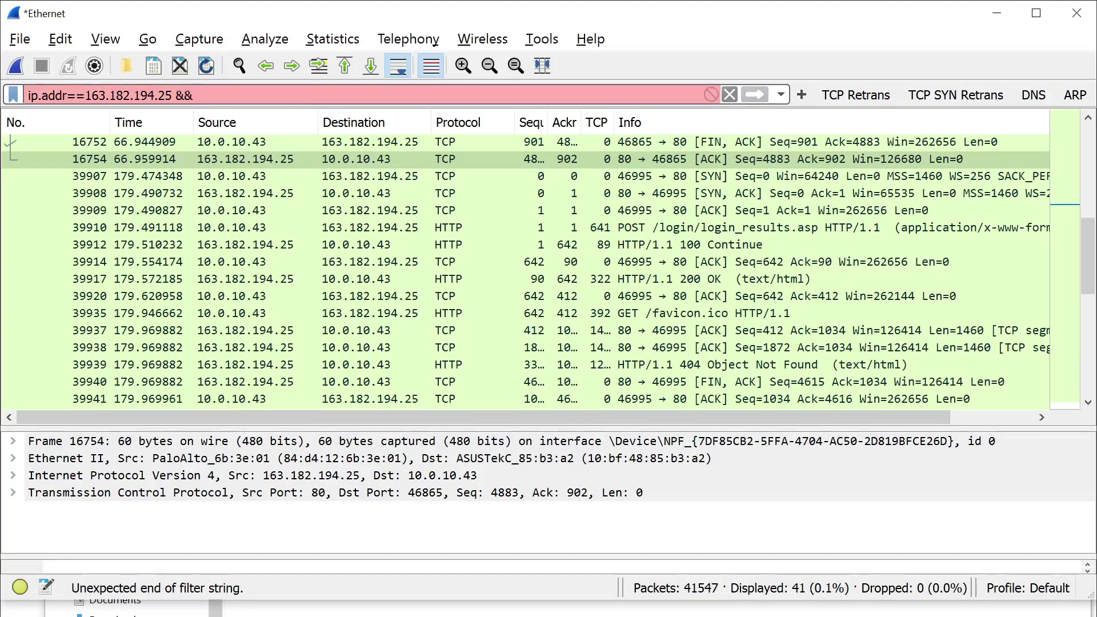
type(".re")
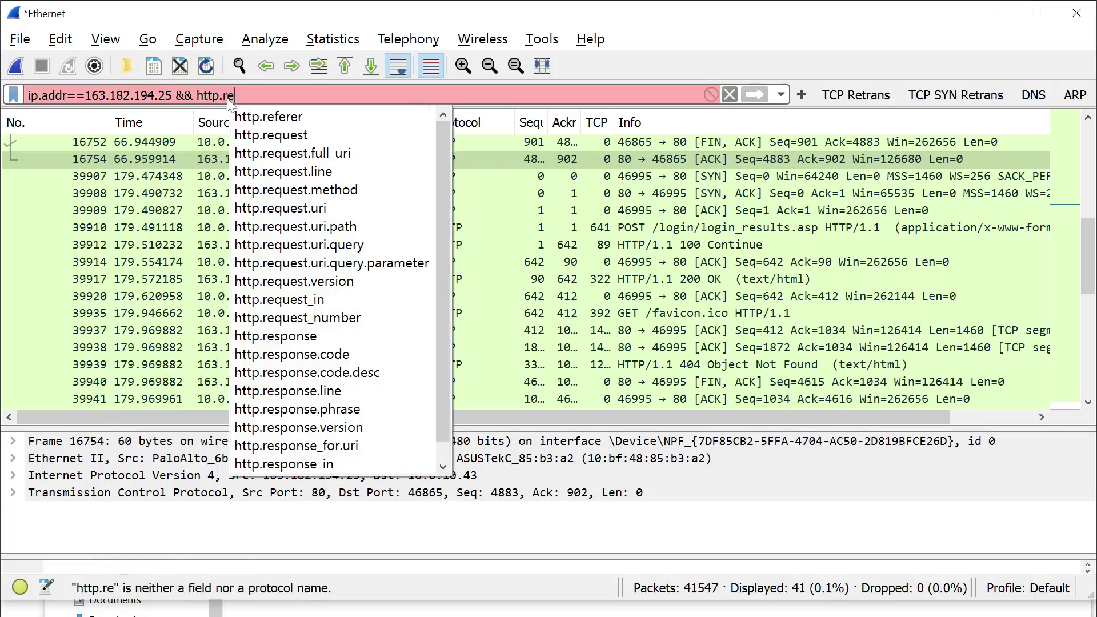
type("quest.me")
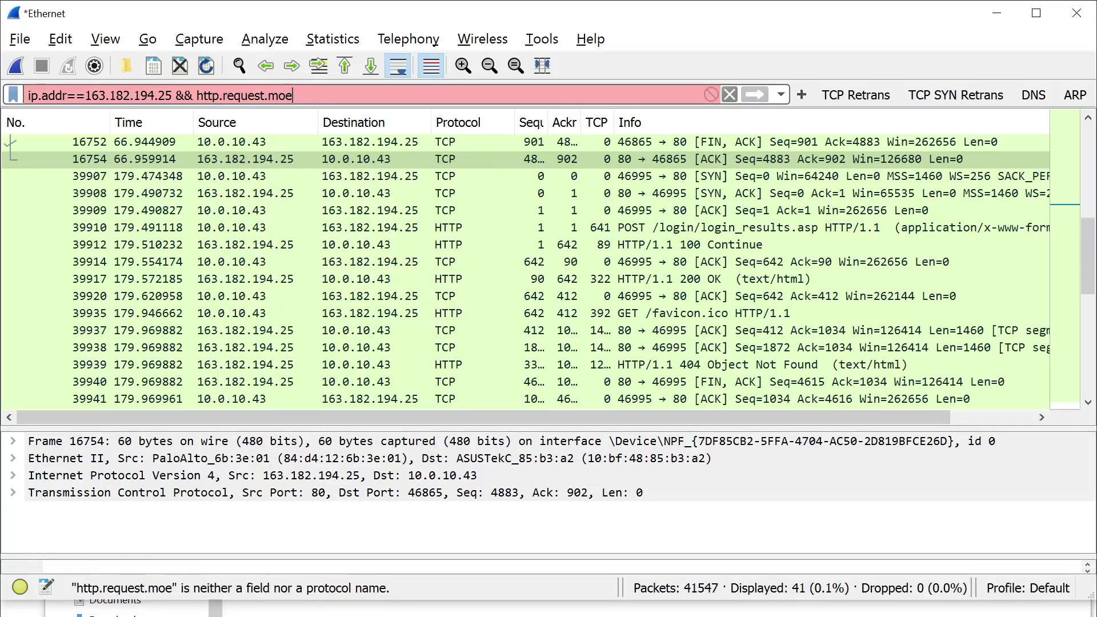
type("thod")
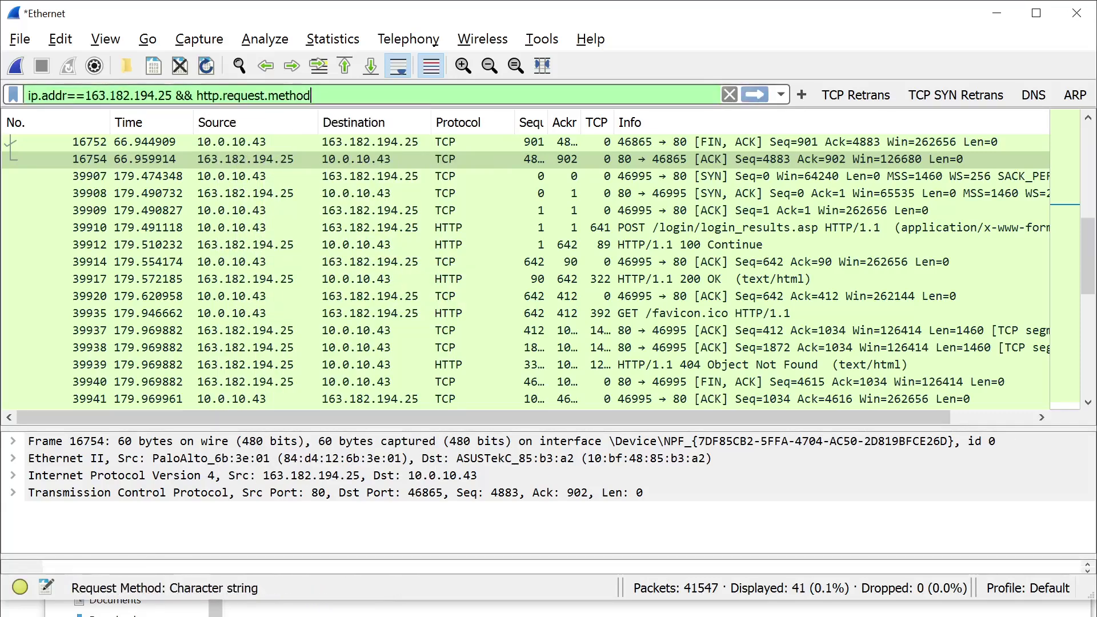
Filter to ip.addr==163.182.194.25 && http.request.method == POST and select the lone login packet, frame 39910.
key("BackSpace")
key("BackSpace")
key("BackSpace")
type("hod =")
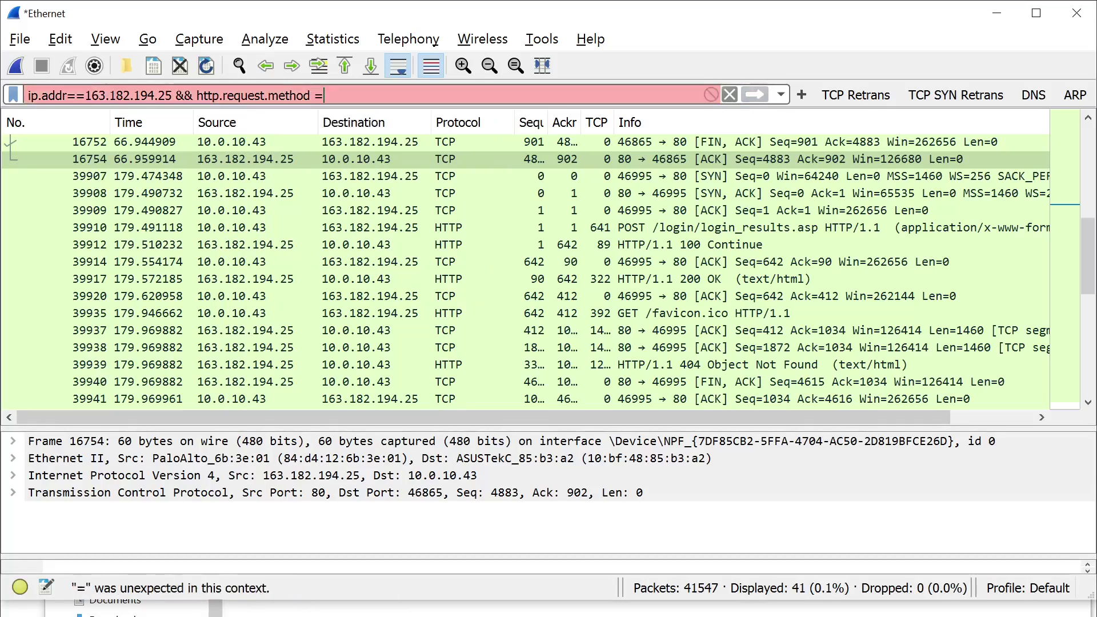
type("= POST")
key("Return")
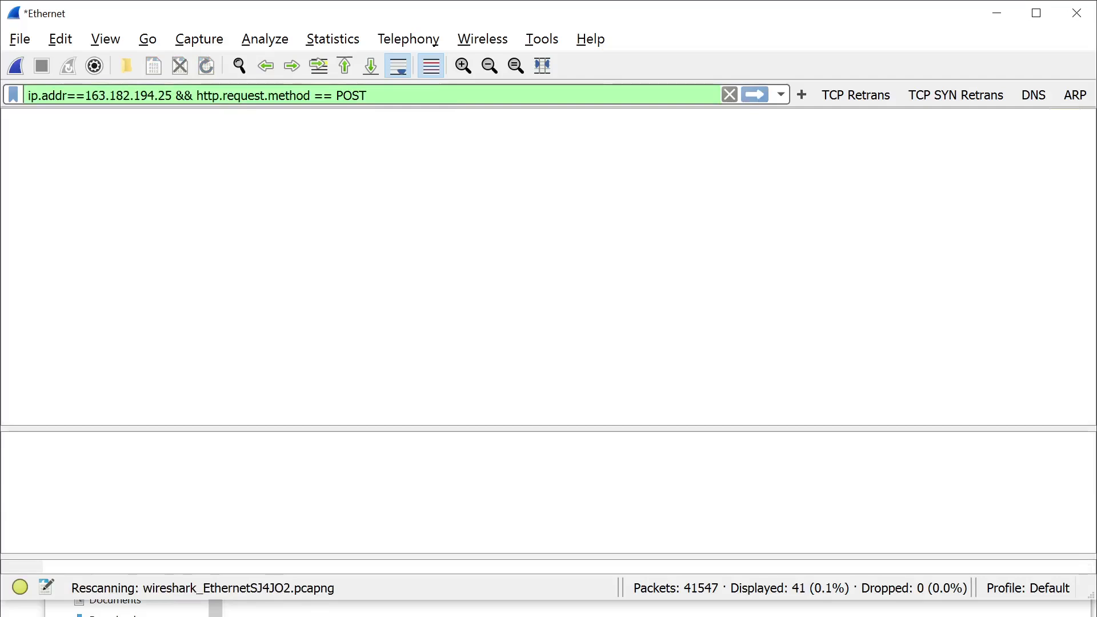
left_click(240, 143)
Follow the login packet's TCP stream and highlight the plaintext username and password.
right_click(240, 146)
mouse_move(289, 427)
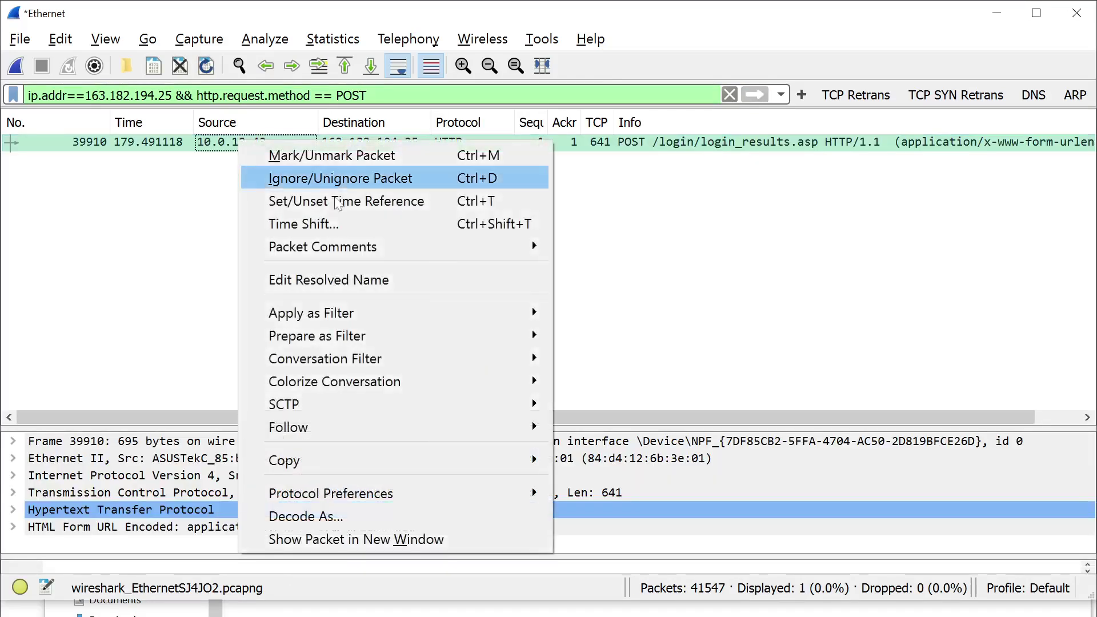
left_click(597, 429)
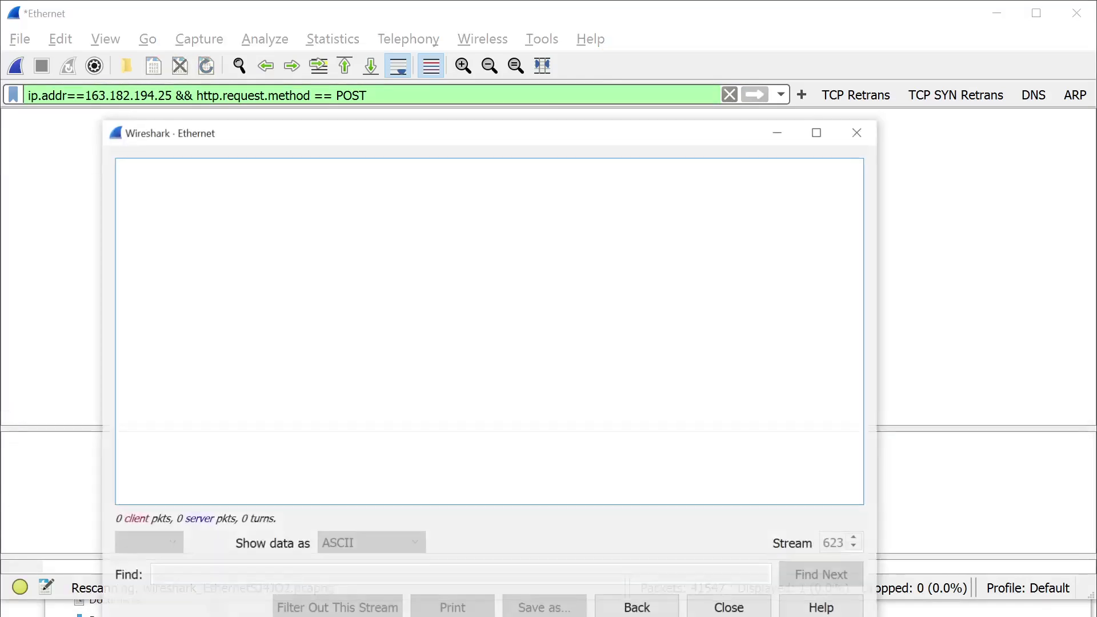
left_click_drag(226, 139, 228, 88)
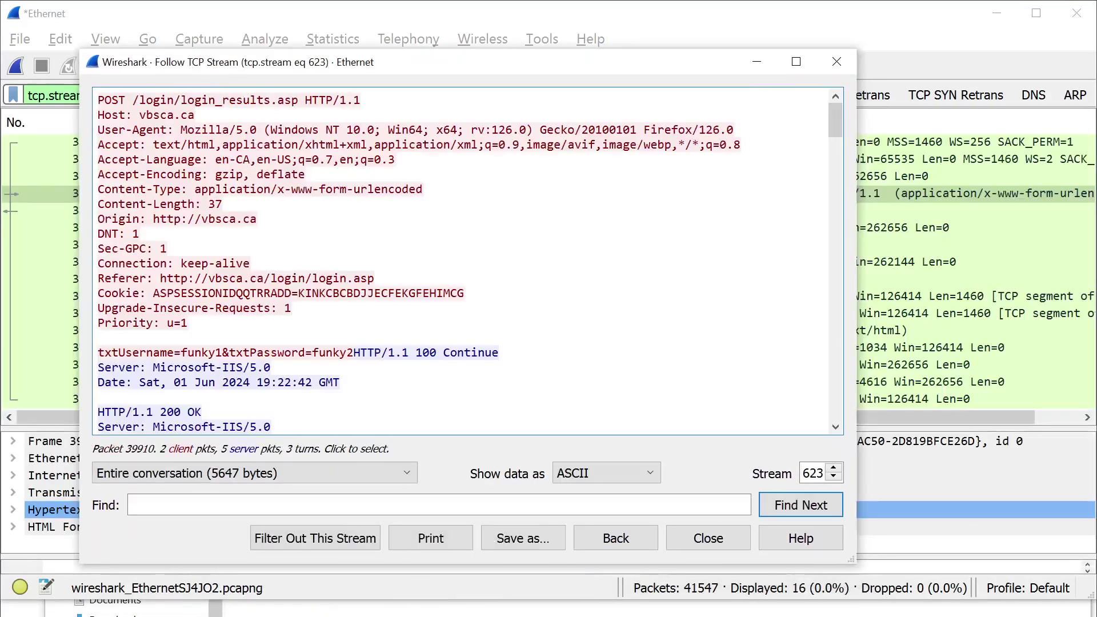
left_click_drag(98, 352, 354, 352)
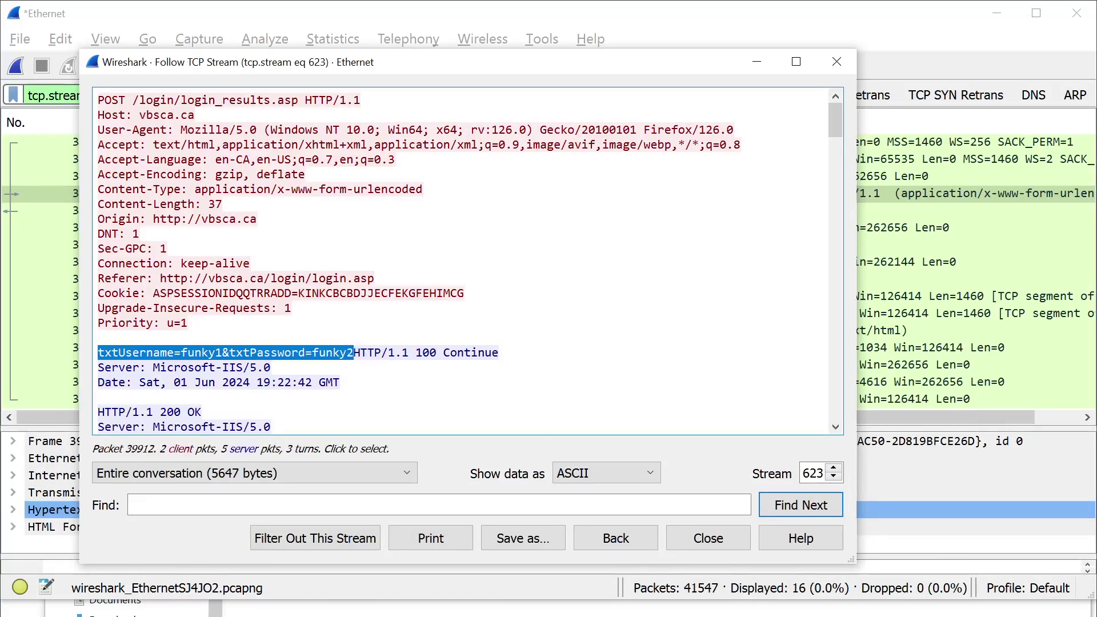
Close the stream window, minimize Wireshark and bring the browser forward.
left_click(836, 62)
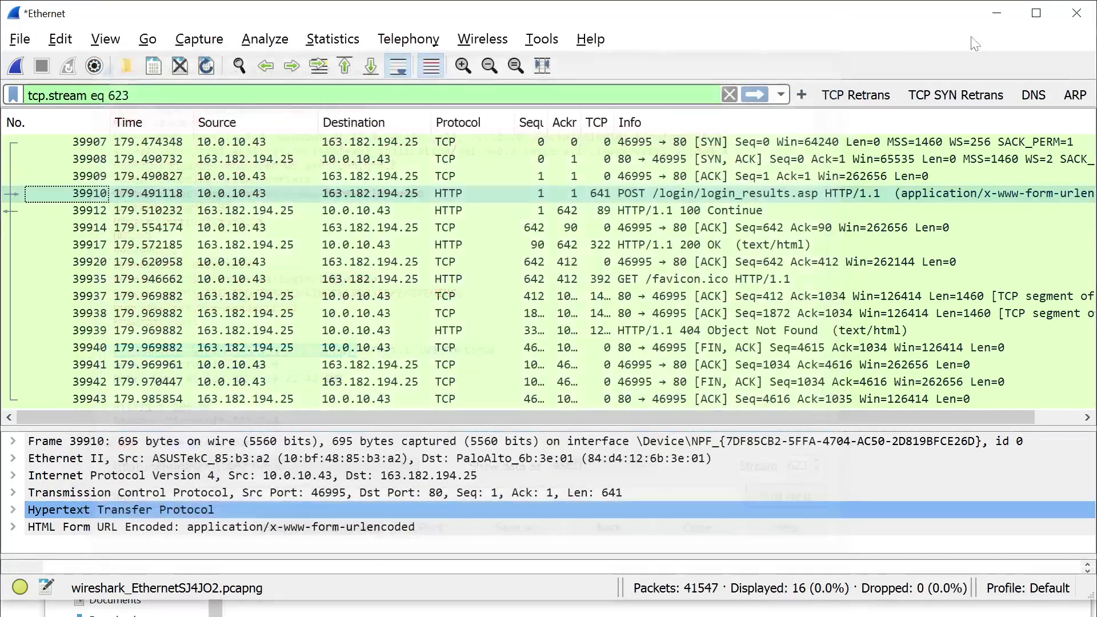
left_click(997, 14)
left_click(191, 213)
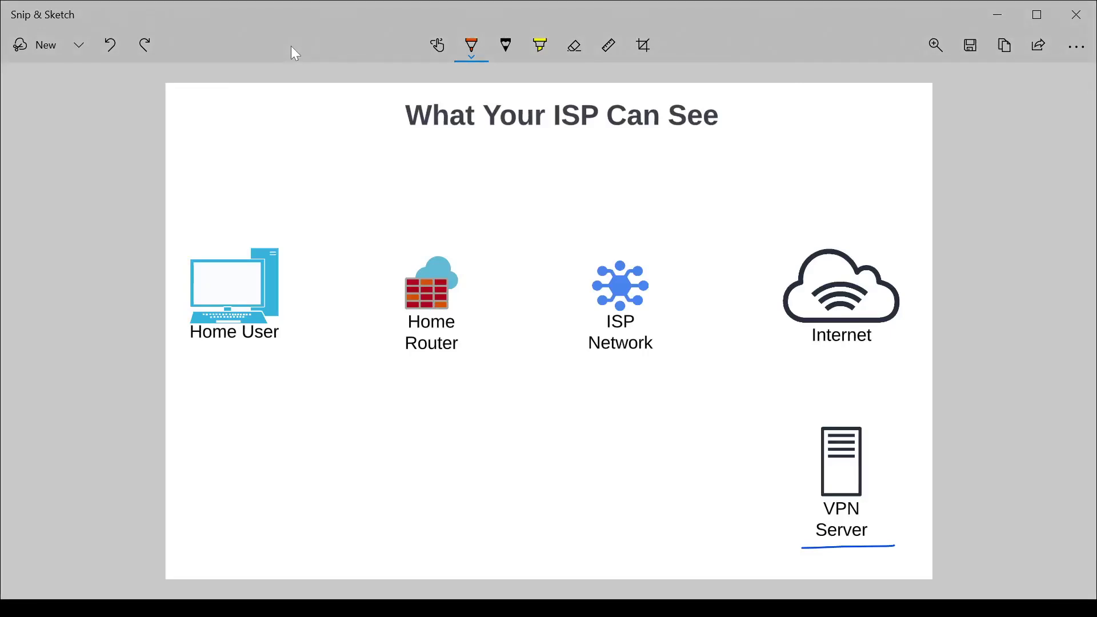
Underline ISP Network and draw a red path from Home User through Router and ISP to the VPN Server.
left_click_drag(577, 364, 682, 357)
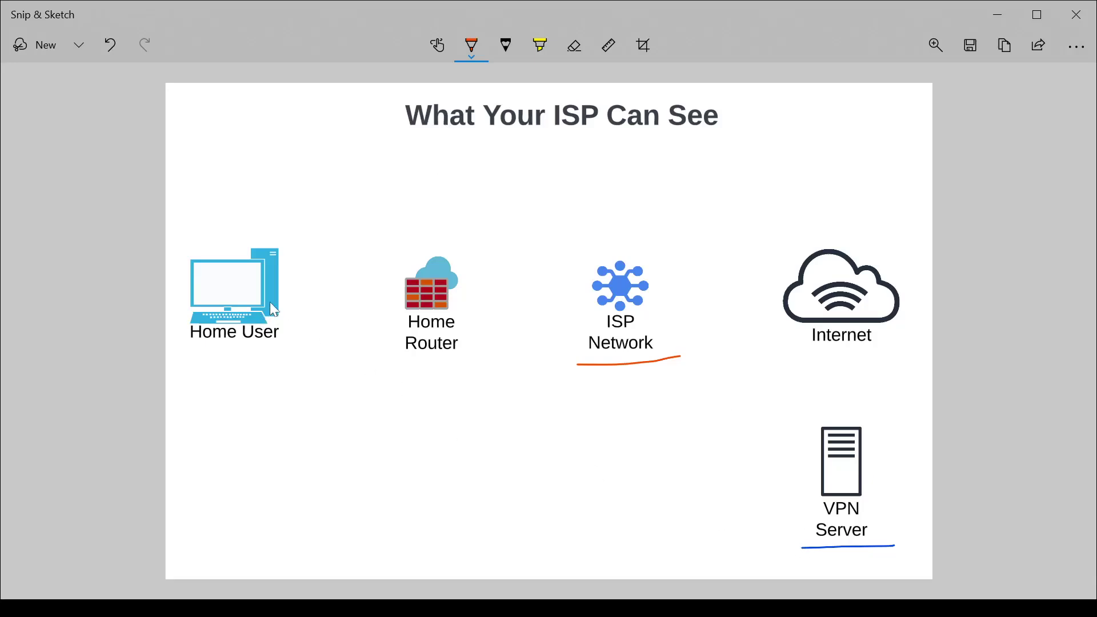
mouse_move(241, 275)
left_mouse_down()
mouse_move(250, 277)
mouse_move(241, 275)
left_mouse_up()
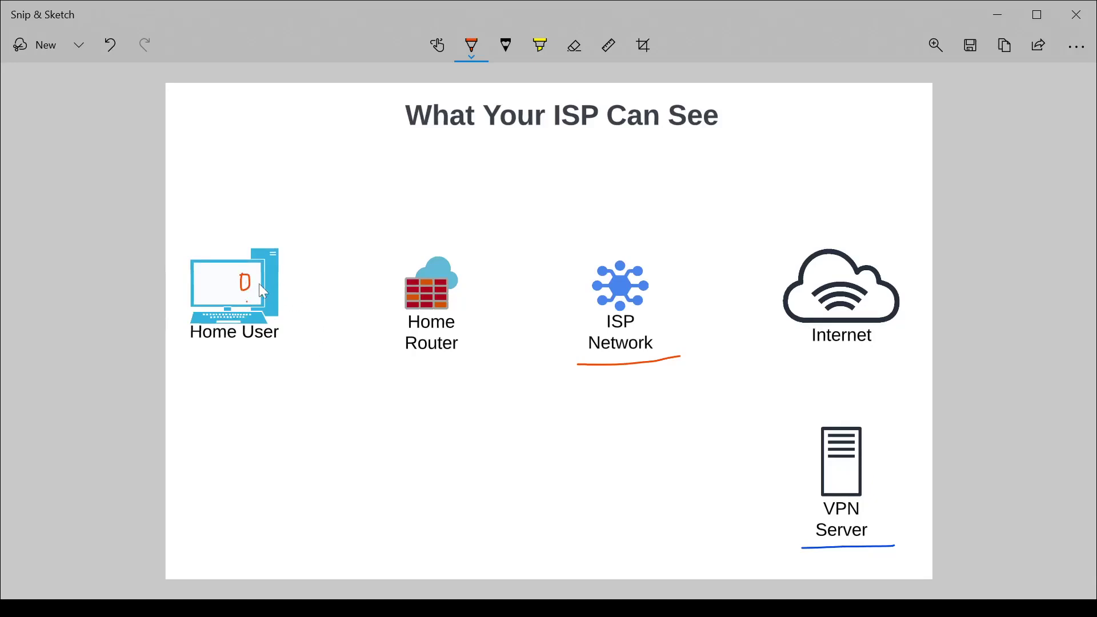
mouse_move(256, 281)
left_mouse_down()
mouse_move(246, 283)
mouse_move(420, 296)
left_mouse_up()
mouse_move(419, 294)
left_mouse_down()
mouse_move(644, 291)
mouse_move(820, 351)
left_mouse_up()
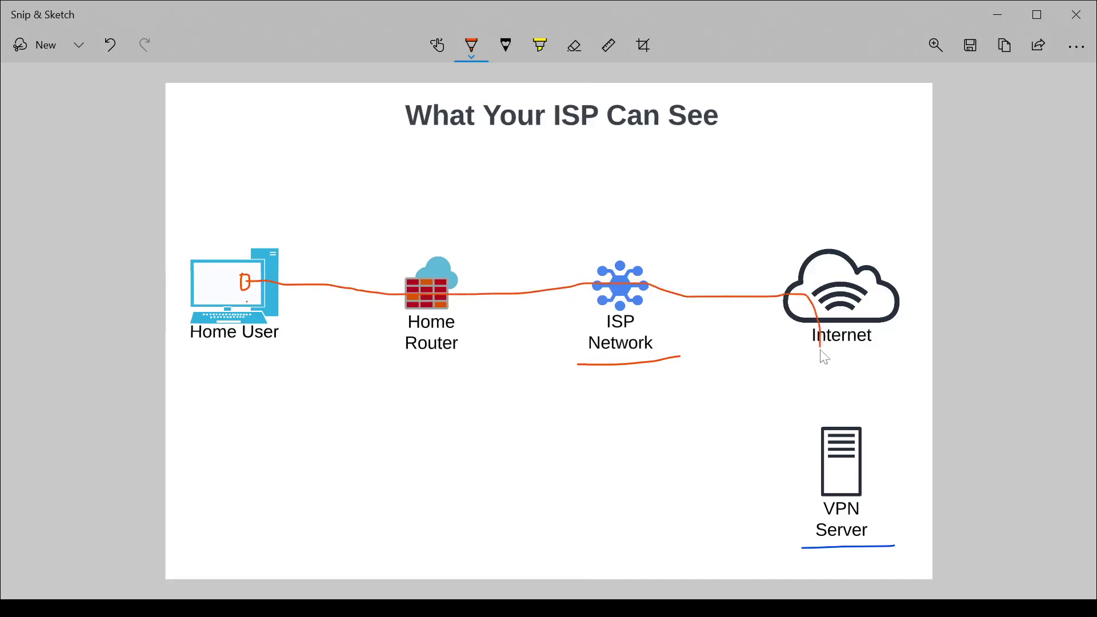
left_click_drag(821, 351, 832, 484)
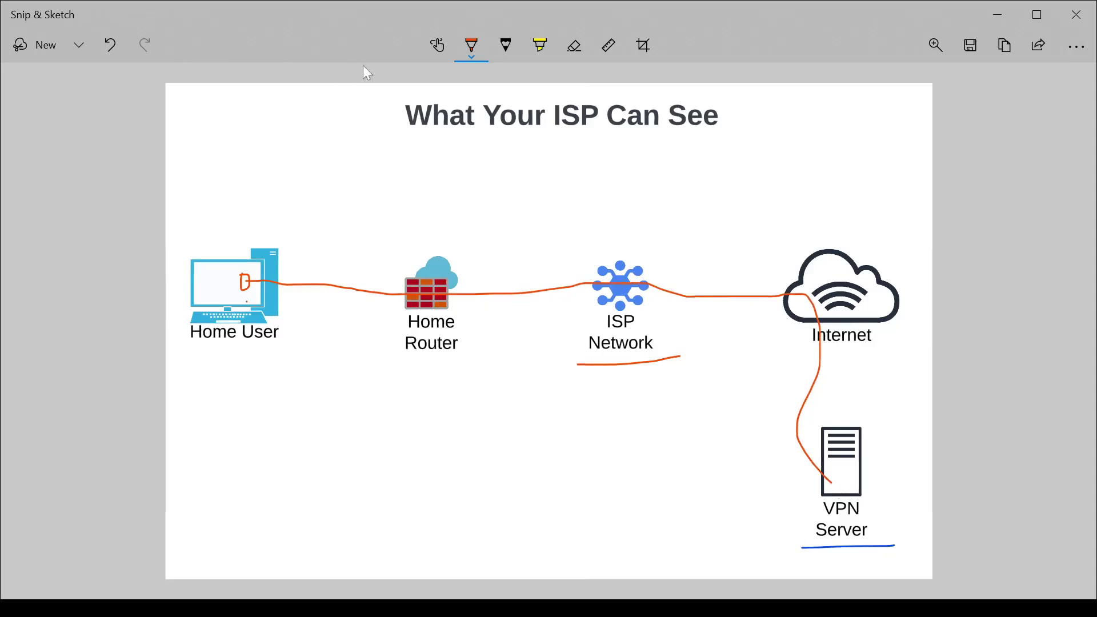
In blue ink, draw the route up from the VPN Server to a top-right destination box and back down.
left_click(471, 45)
left_click(538, 210)
mouse_move(848, 476)
left_mouse_down()
mouse_move(873, 379)
mouse_move(823, 182)
mouse_move(842, 176)
left_mouse_up()
mouse_move(816, 110)
left_mouse_down()
mouse_move(801, 106)
mouse_move(837, 122)
left_mouse_up()
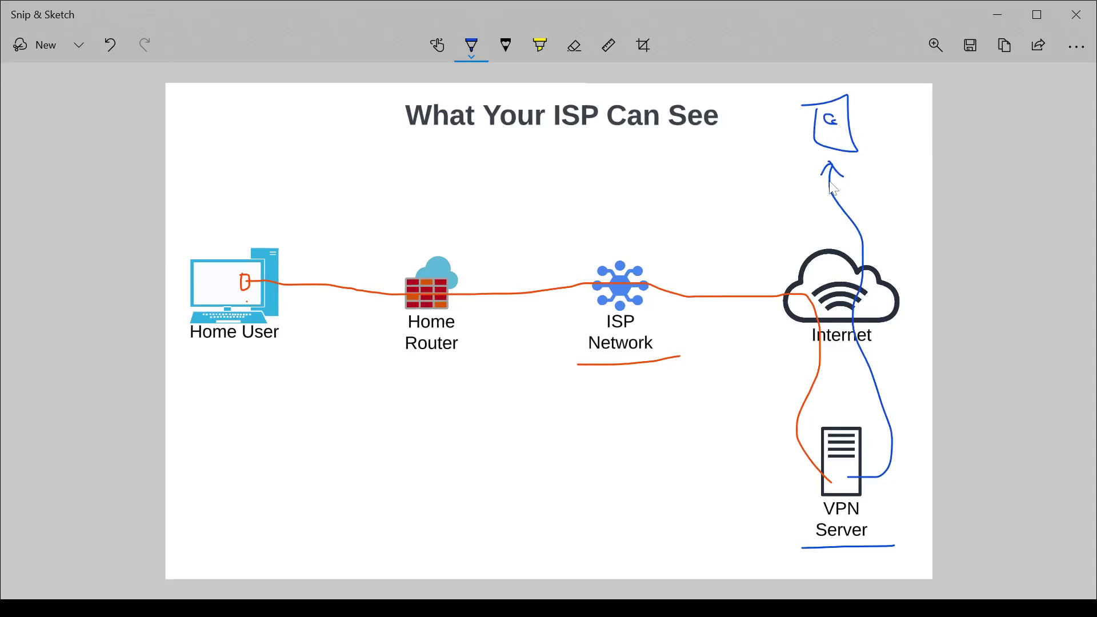
mouse_move(849, 168)
left_mouse_down()
mouse_move(899, 495)
mouse_move(831, 483)
left_mouse_up()
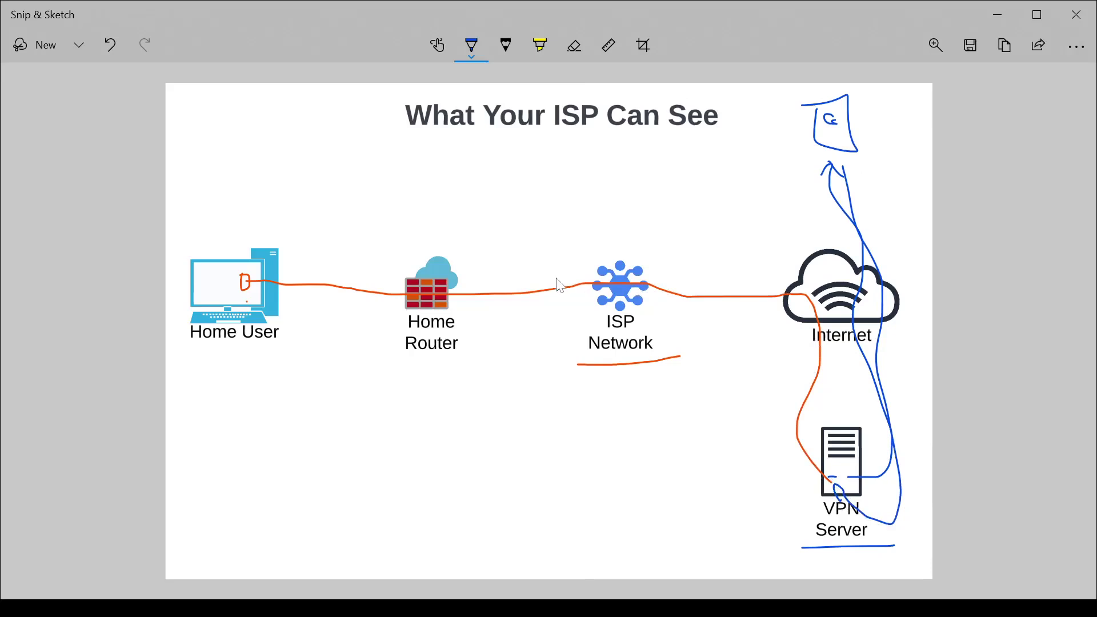
In orange, loop the line at ISP Network and hand-write a boxed DNS label below it.
left_click(471, 45)
left_click(448, 167)
left_click_drag(579, 299, 577, 273)
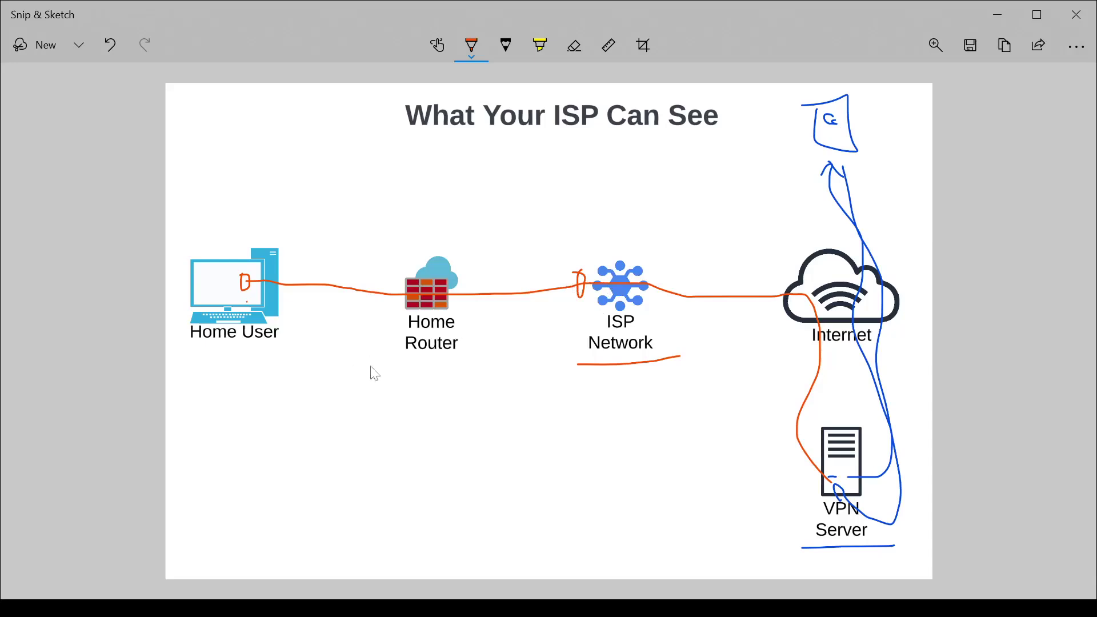
mouse_move(597, 454)
left_mouse_down()
mouse_move(597, 431)
mouse_move(598, 444)
mouse_move(622, 432)
mouse_move(635, 452)
left_mouse_up()
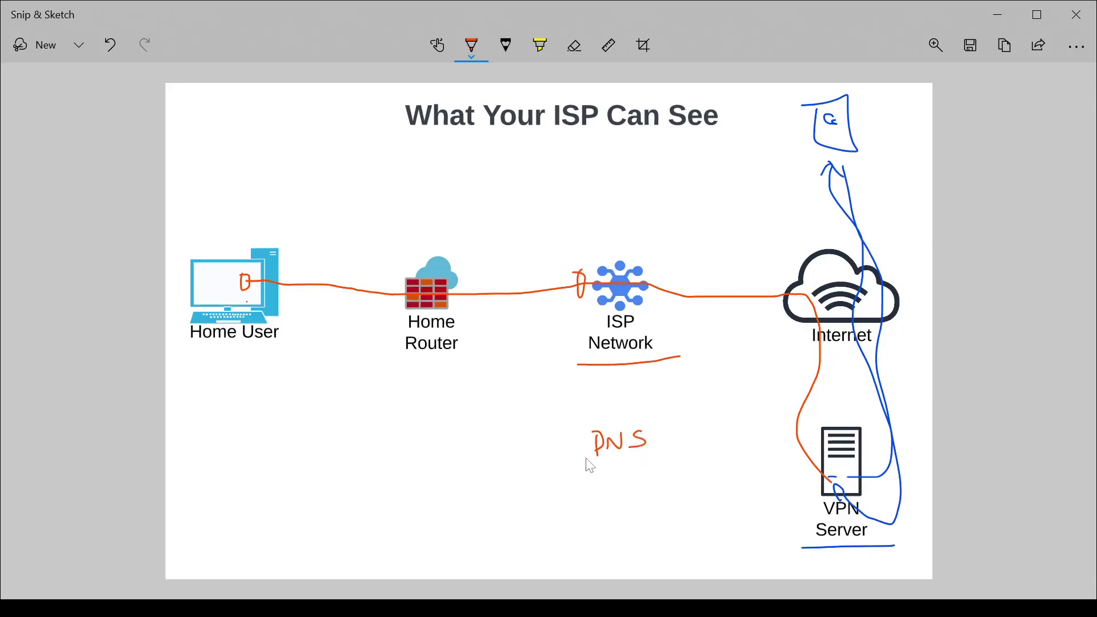
mouse_move(585, 460)
left_mouse_down()
mouse_move(645, 458)
mouse_move(584, 428)
mouse_move(656, 443)
mouse_move(637, 461)
left_mouse_up()
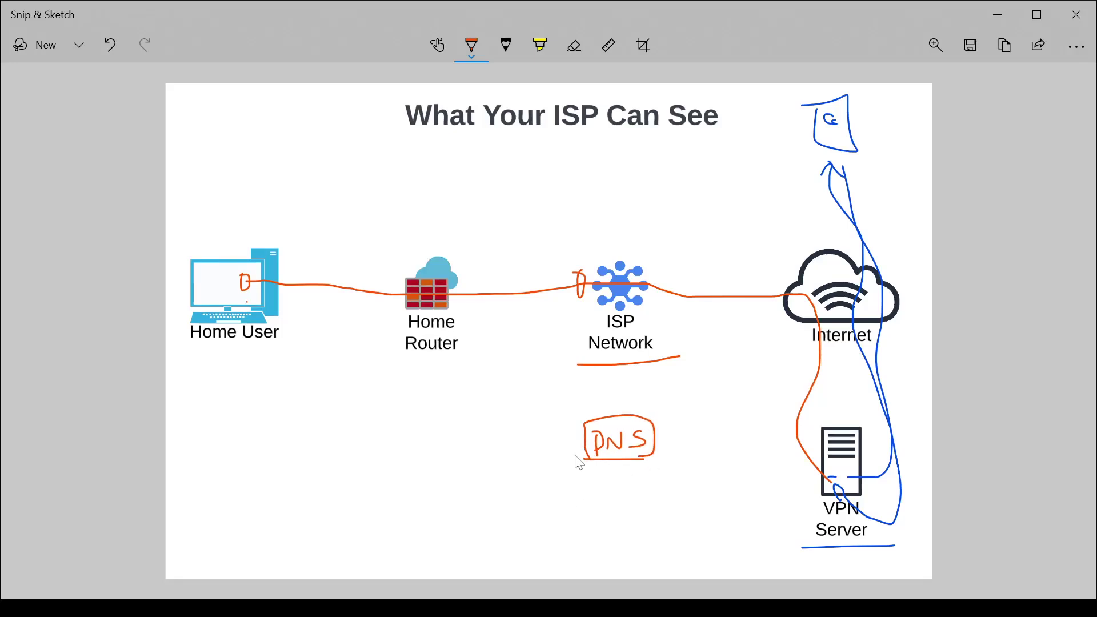
Underline and bracket the VPN Server label, loop beside its icon, and re-underline ISP Network.
left_click_drag(815, 544, 916, 549)
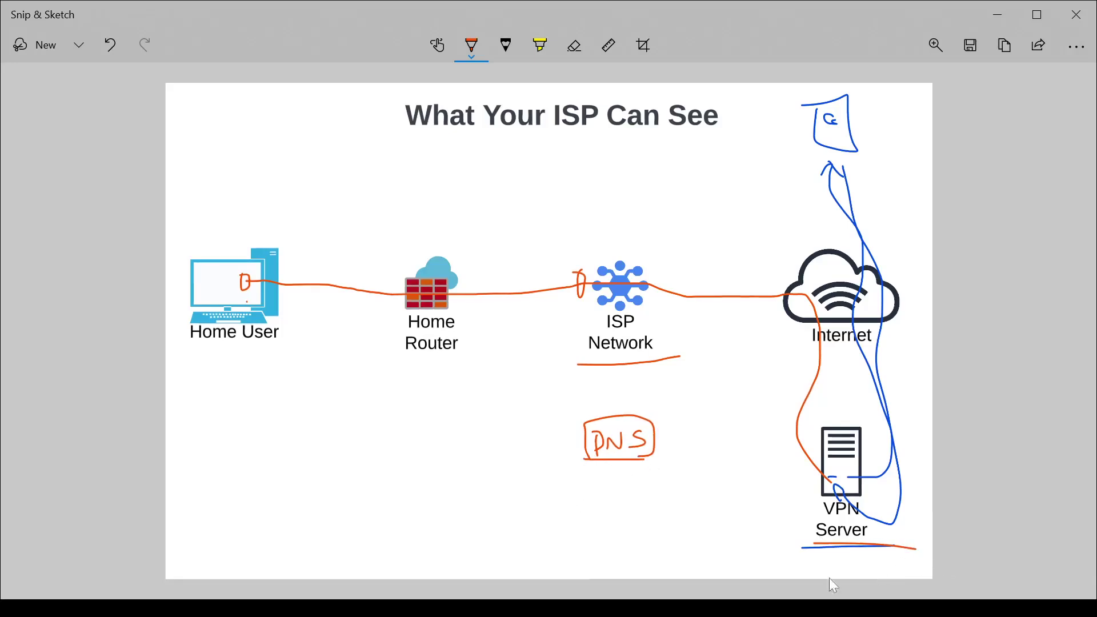
mouse_move(867, 476)
left_mouse_down()
mouse_move(907, 467)
mouse_move(864, 446)
left_mouse_up()
left_click_drag(577, 366, 713, 375)
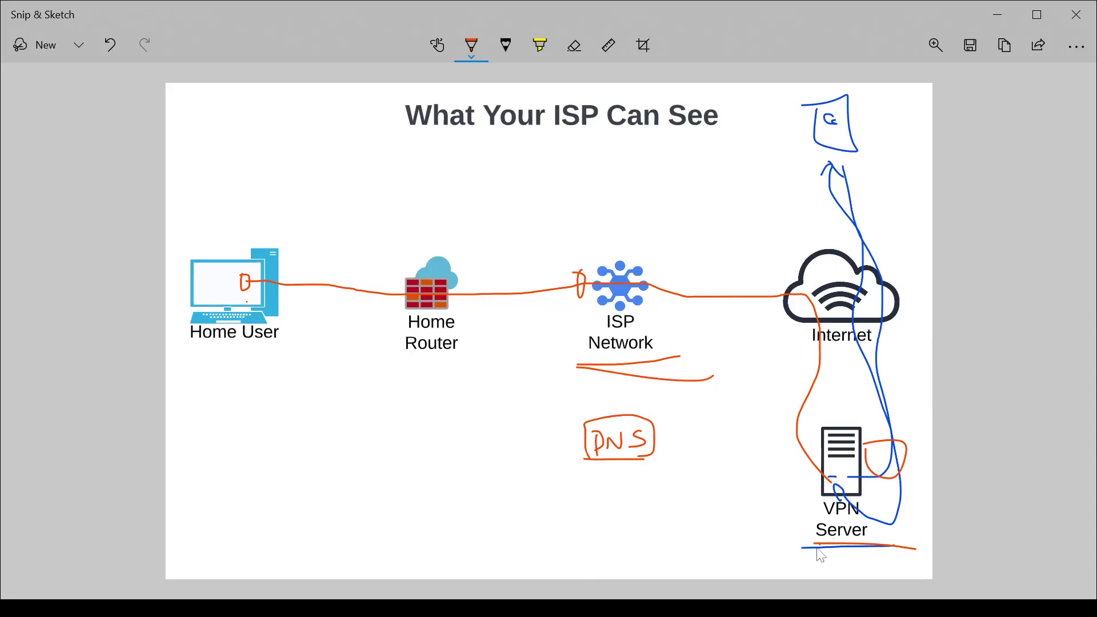
left_click_drag(807, 532, 873, 530)
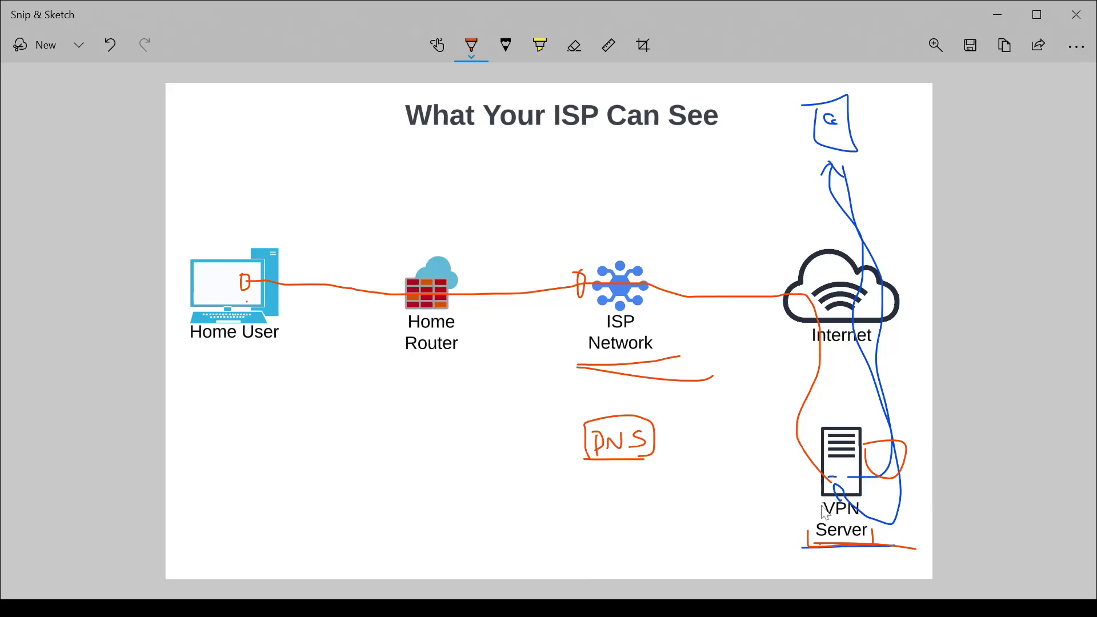
Underline the title 'What Your ISP Can See' in orange and add a short stroke under 'Server'.
mouse_move(382, 139)
left_mouse_down()
mouse_move(531, 153)
mouse_move(712, 146)
left_mouse_up()
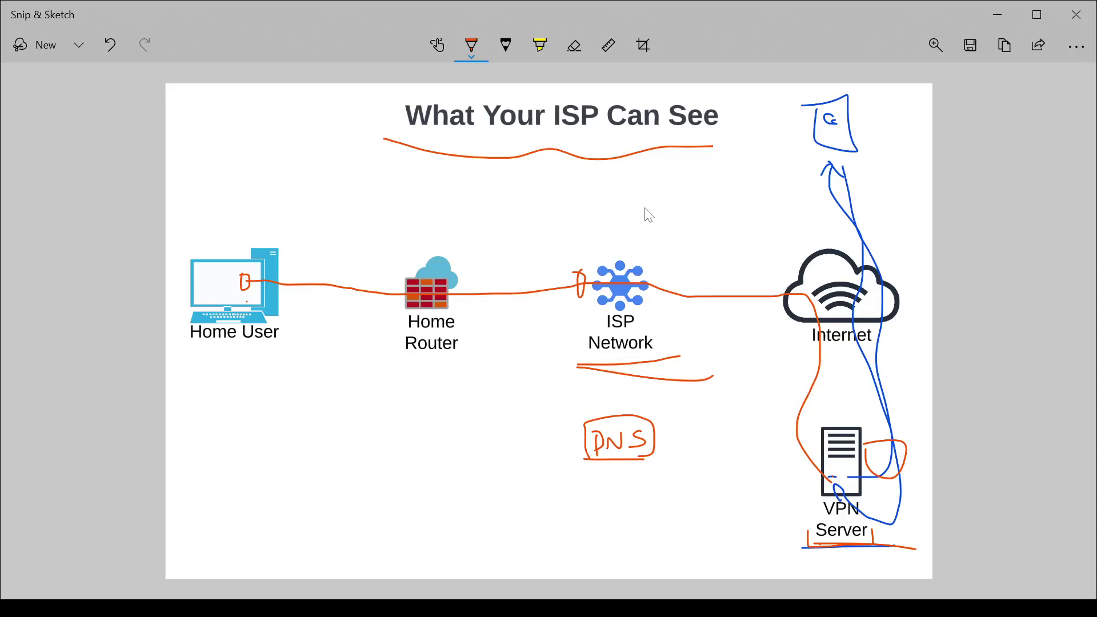
left_click_drag(814, 545, 862, 547)
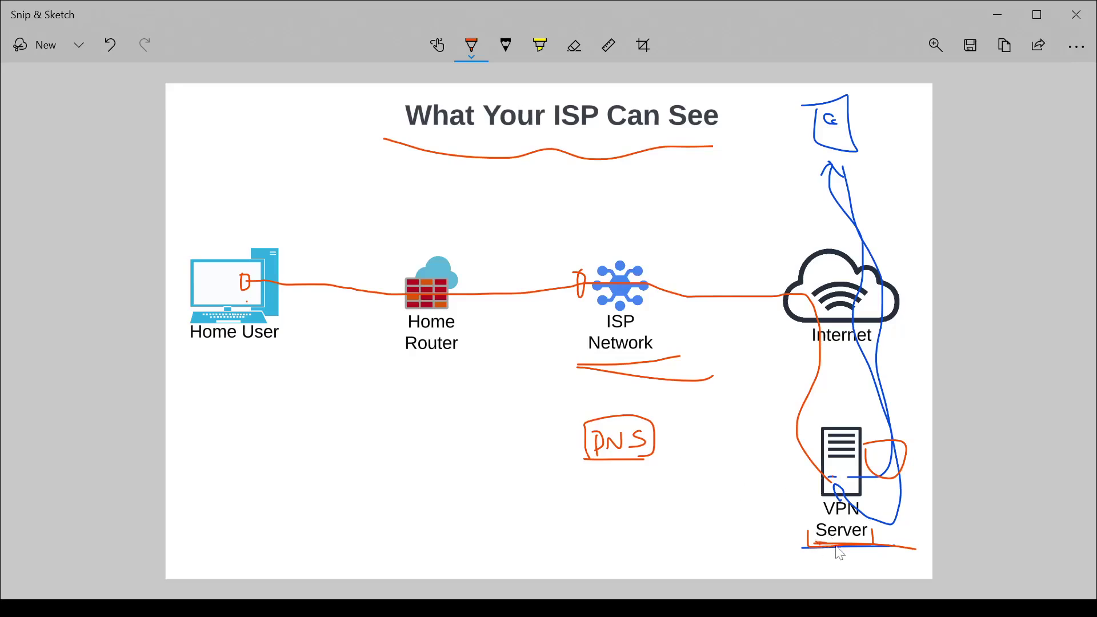